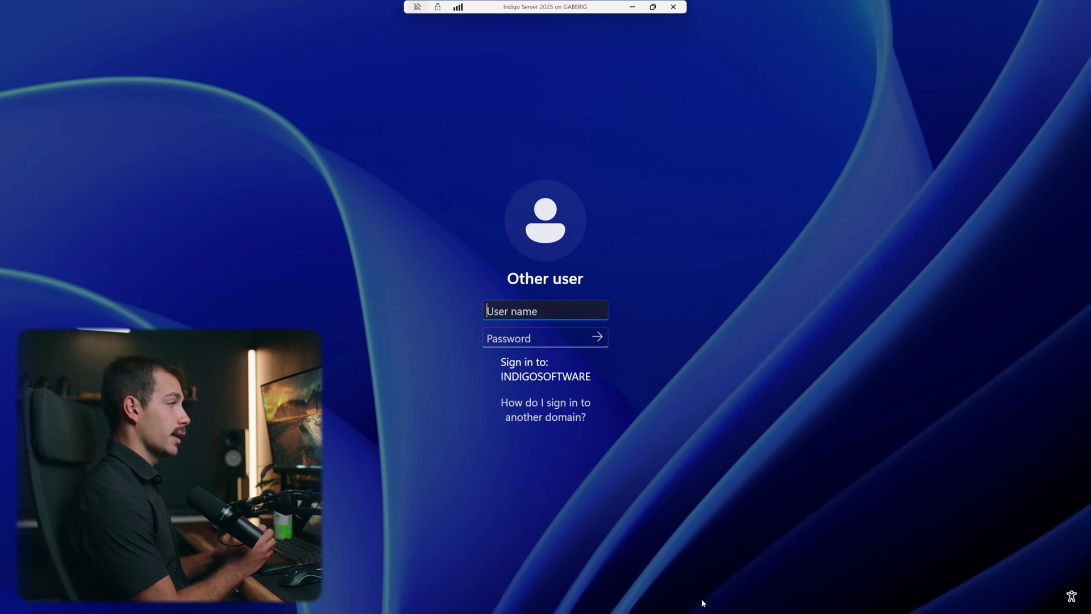
Sign in to the server with the administrator account's user name and password
type("administrator")
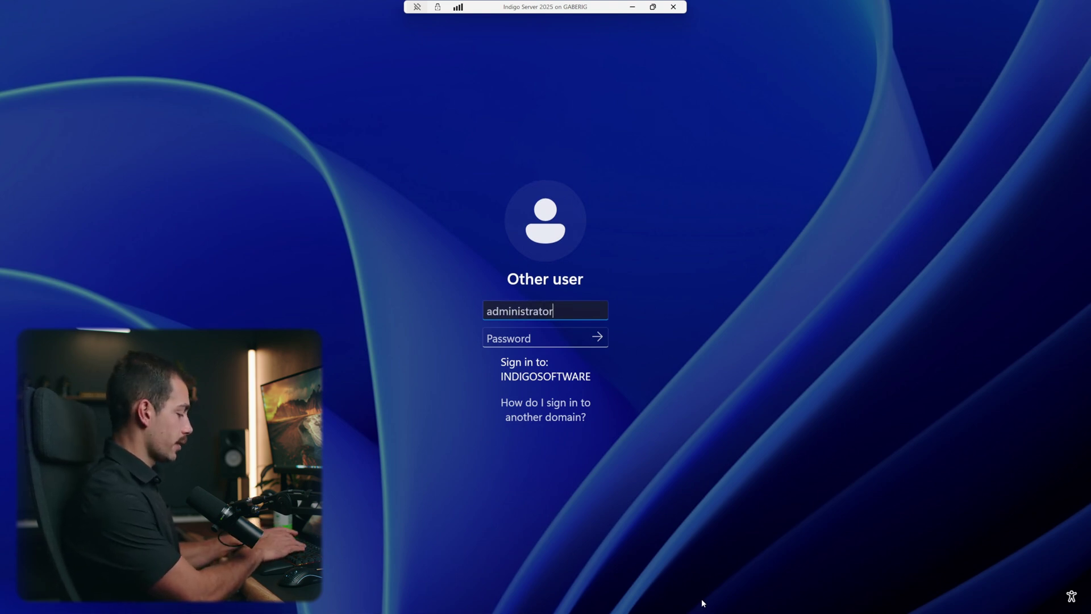
key("Tab")
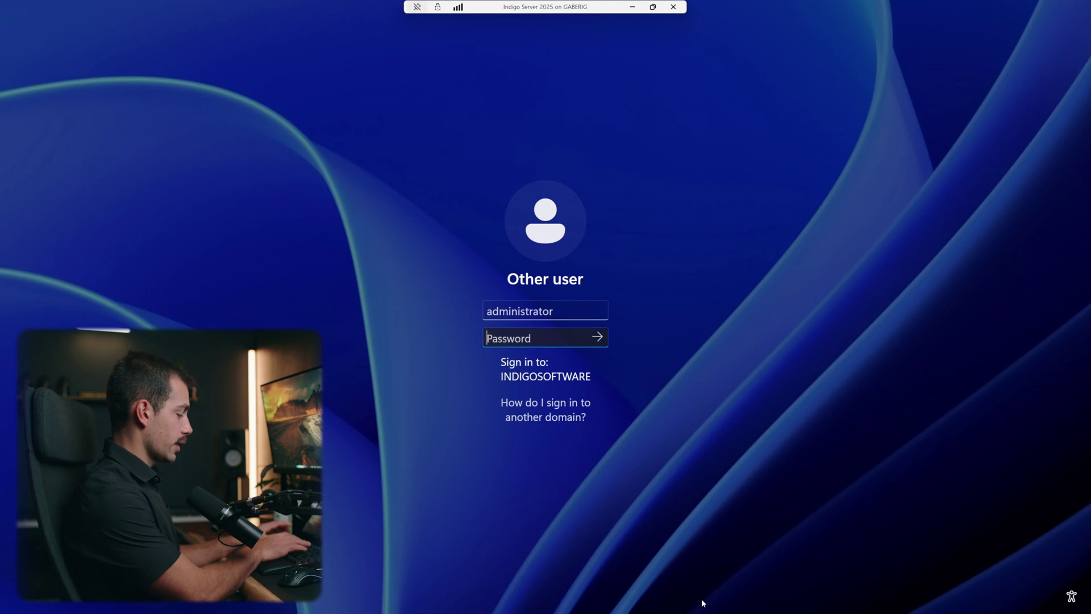
type("•••••••••••")
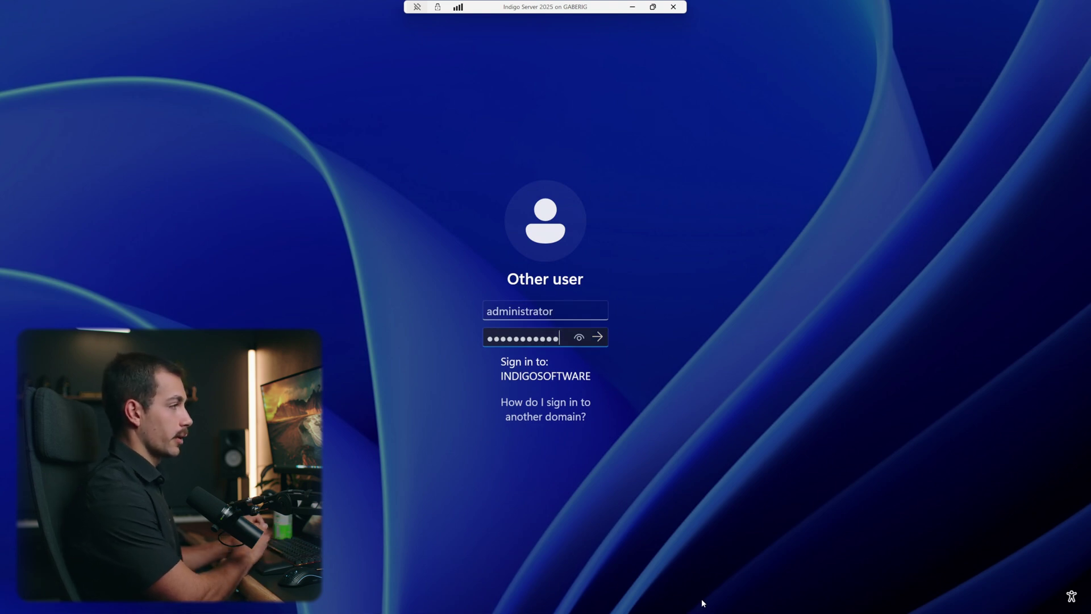
key("Return")
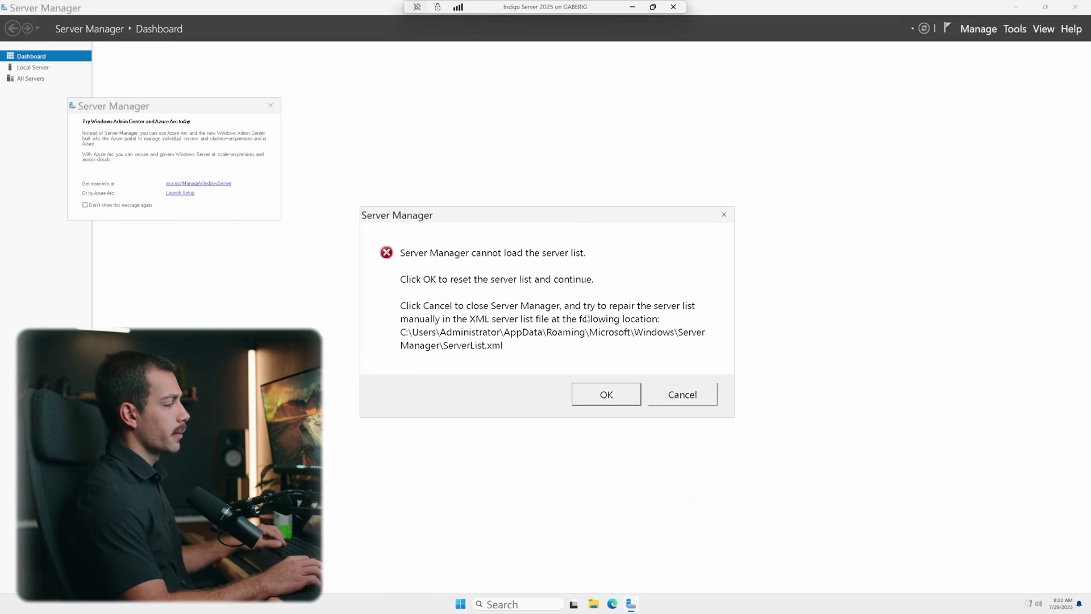
Dismiss the server-list error and the Windows Admin Center popup, then bring up Server Manager's Tools menu
left_click(611, 395)
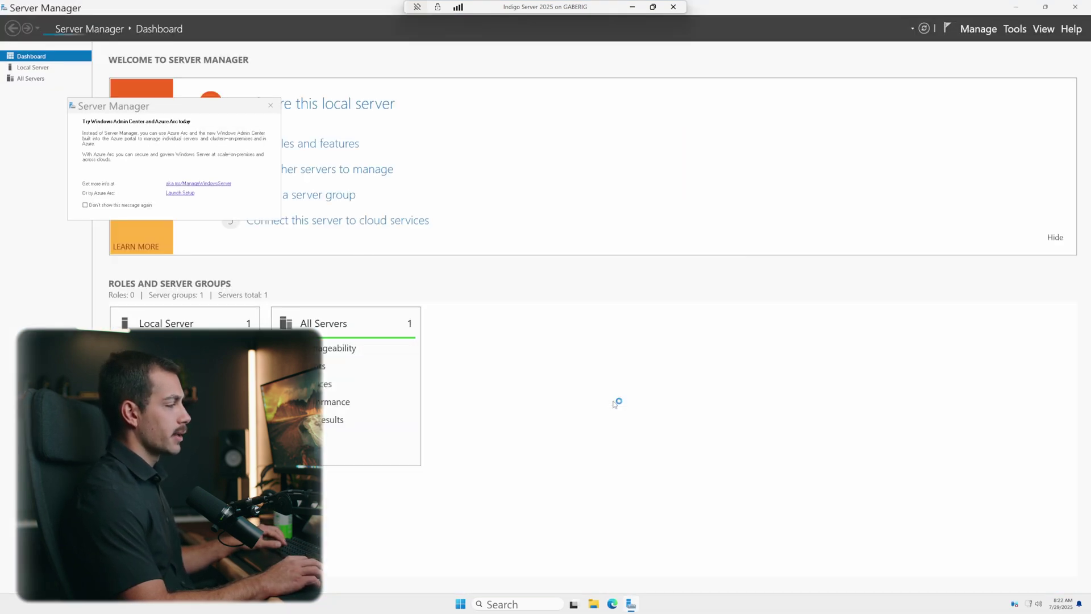
left_click(461, 603)
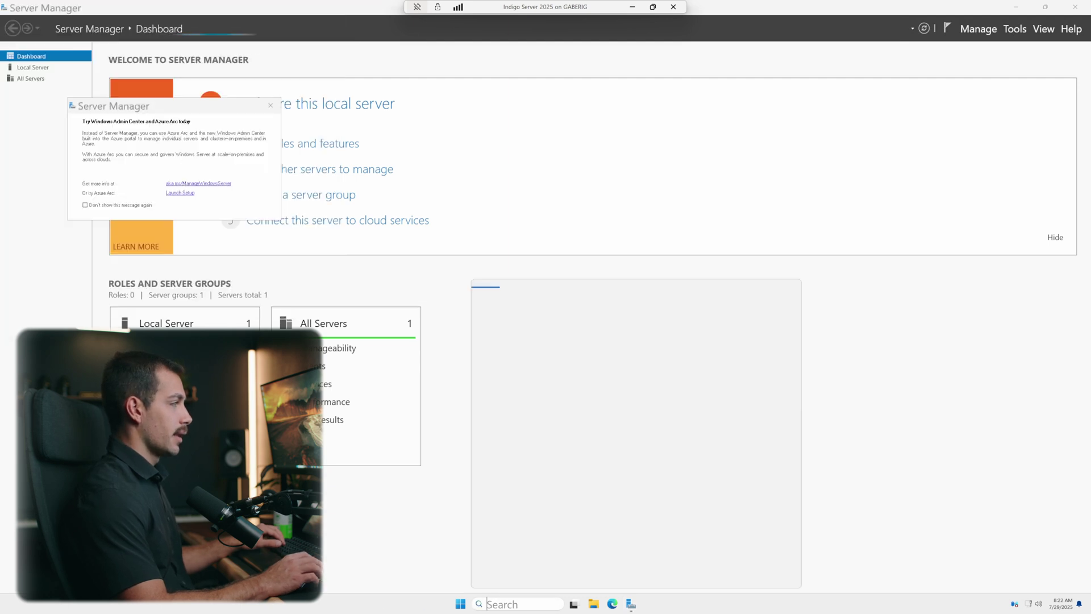
left_click(460, 605)
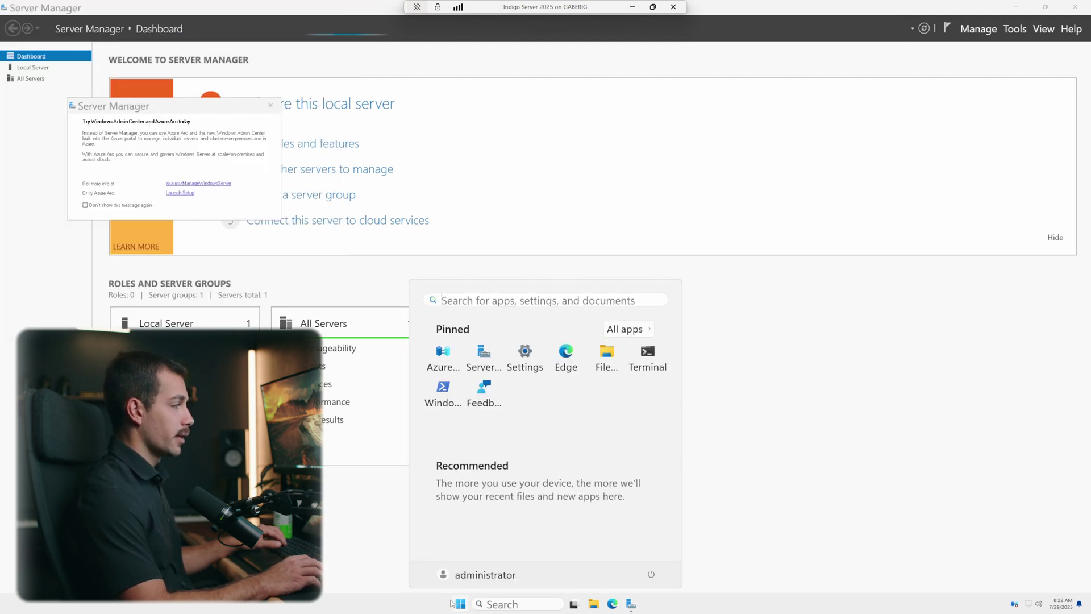
left_click(483, 353)
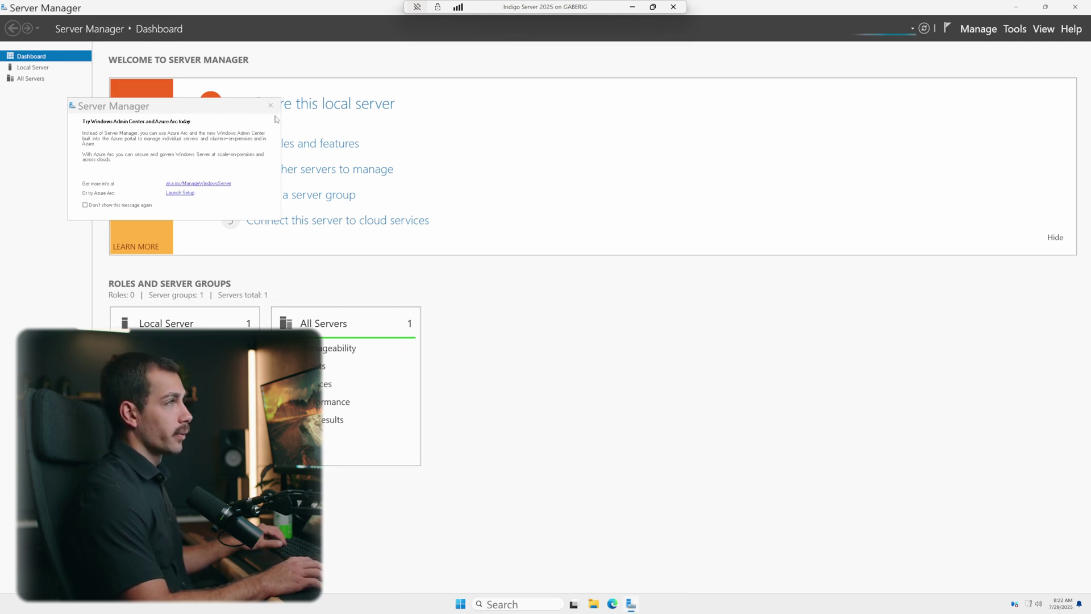
left_click(270, 105)
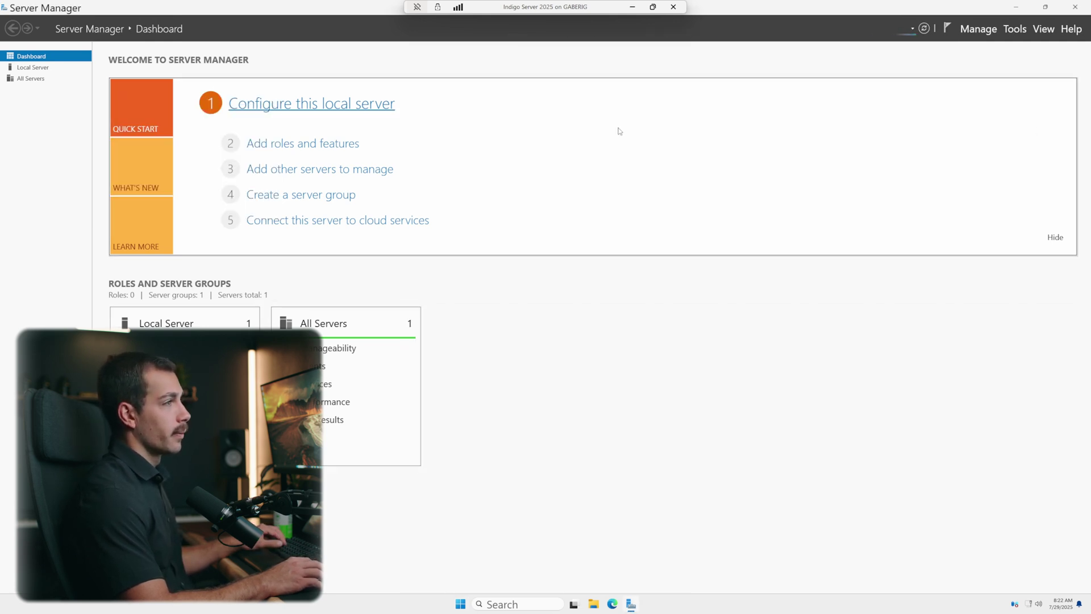
left_click(1022, 33)
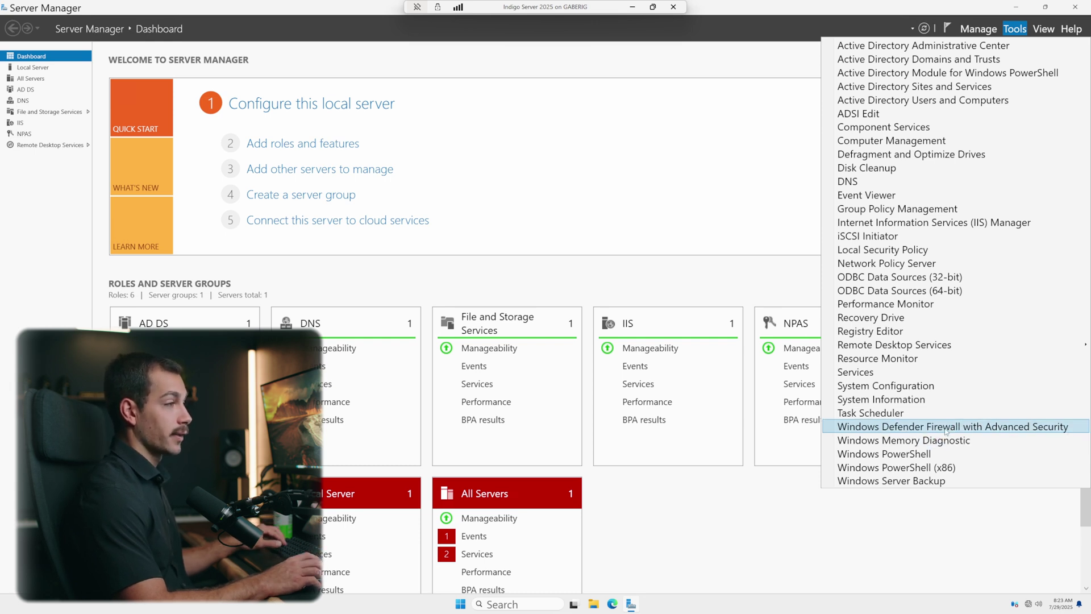
Launch the firewall console and browse Inbound, Outbound, Connection Security Rules and the Monitoring overview
left_click(961, 427)
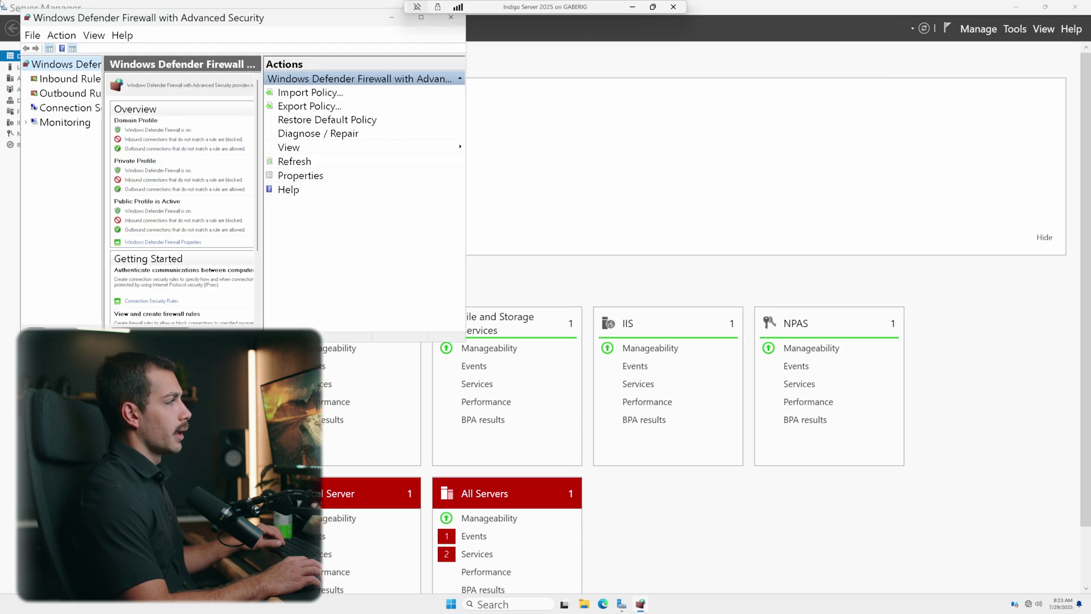
left_click_drag(275, 22, 535, 155)
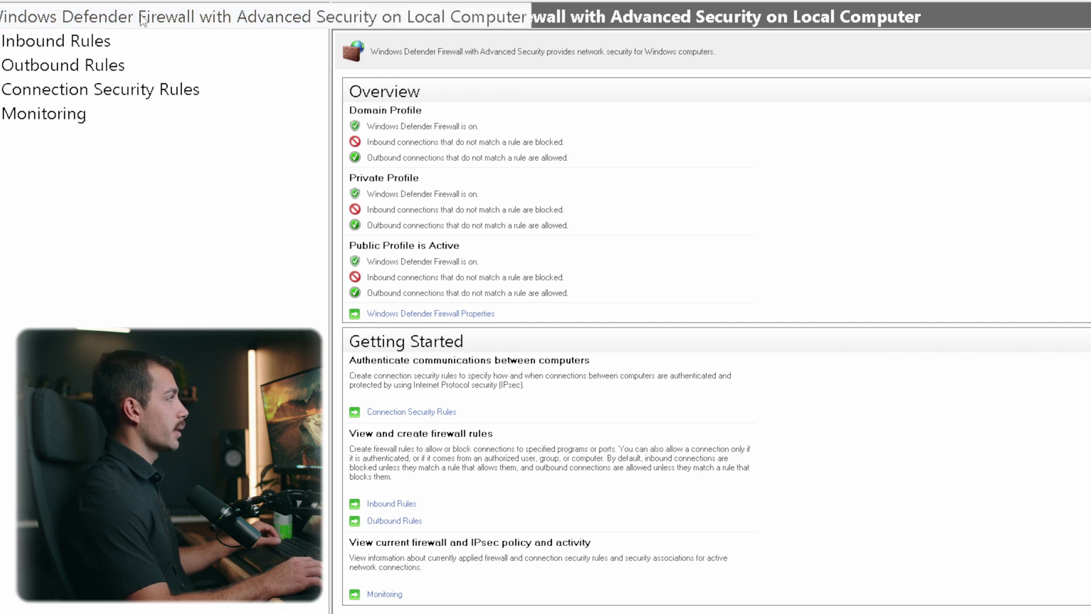
left_click(111, 48)
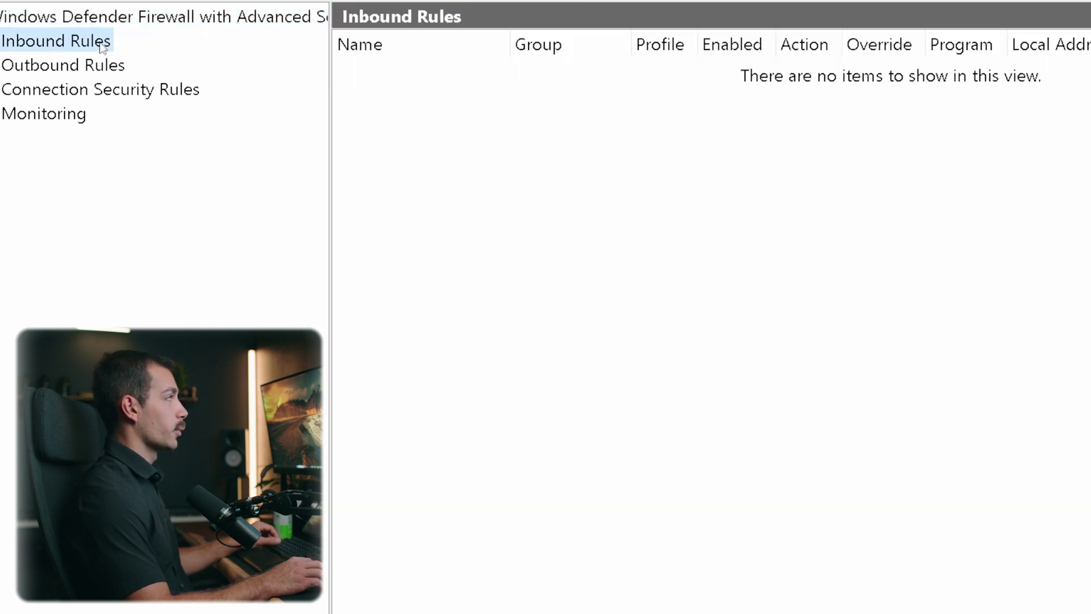
left_click(73, 64)
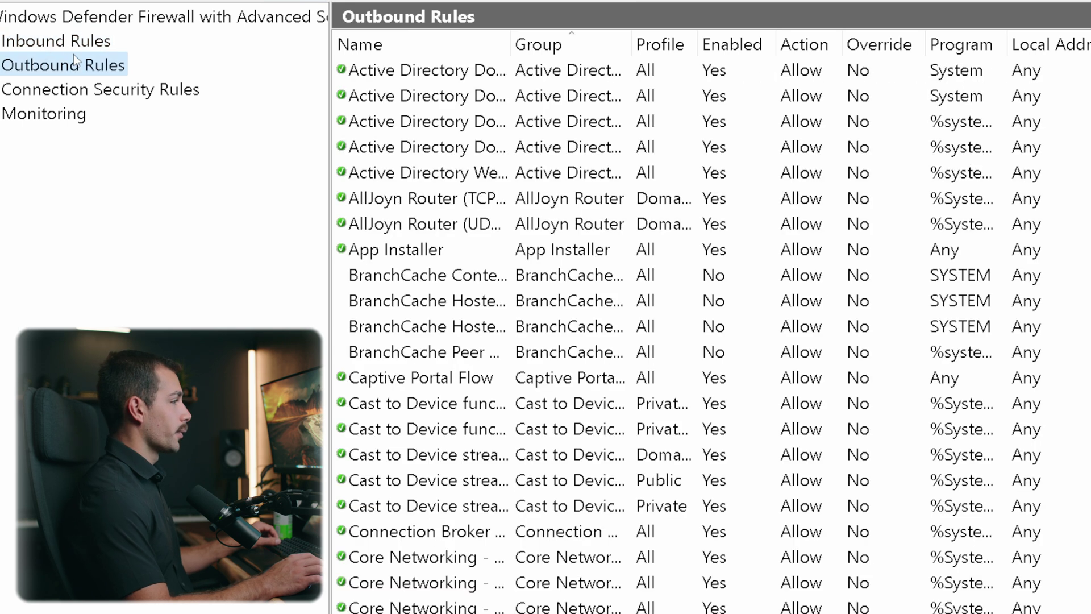
left_click(76, 44)
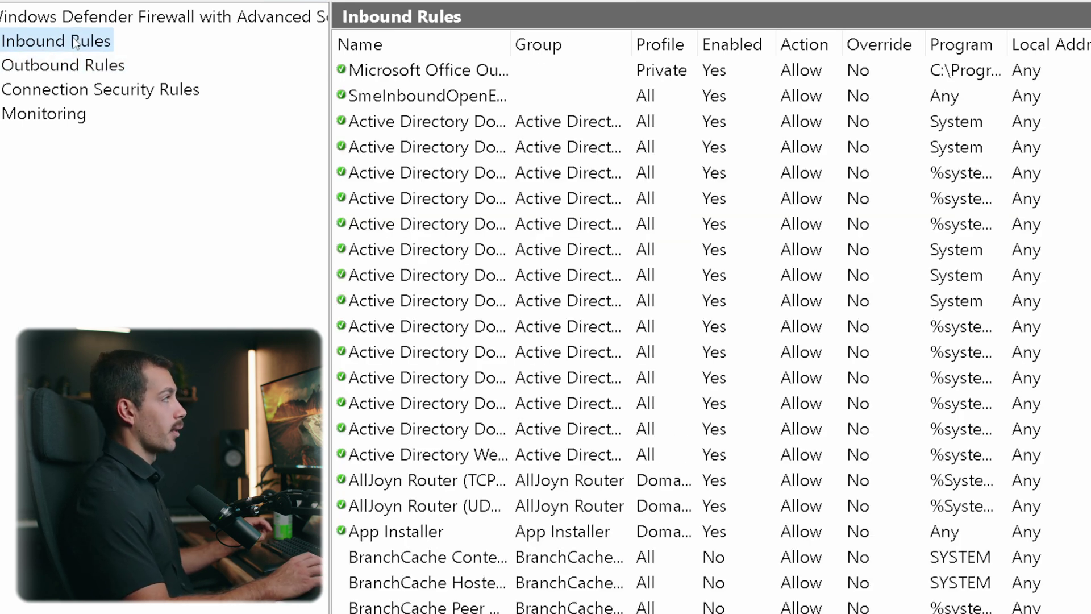
left_click(94, 65)
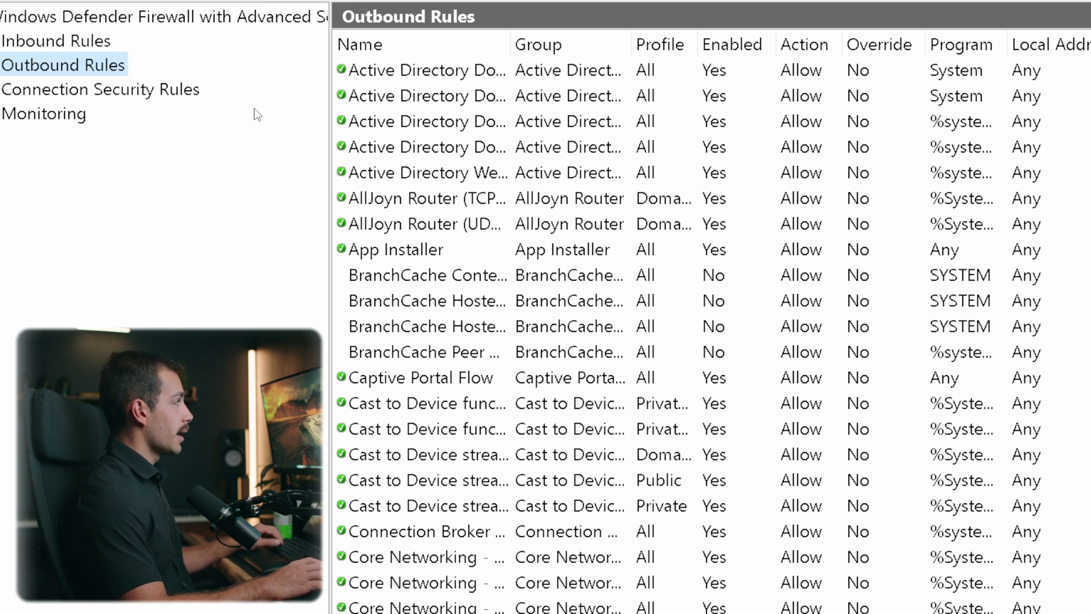
left_click(58, 96)
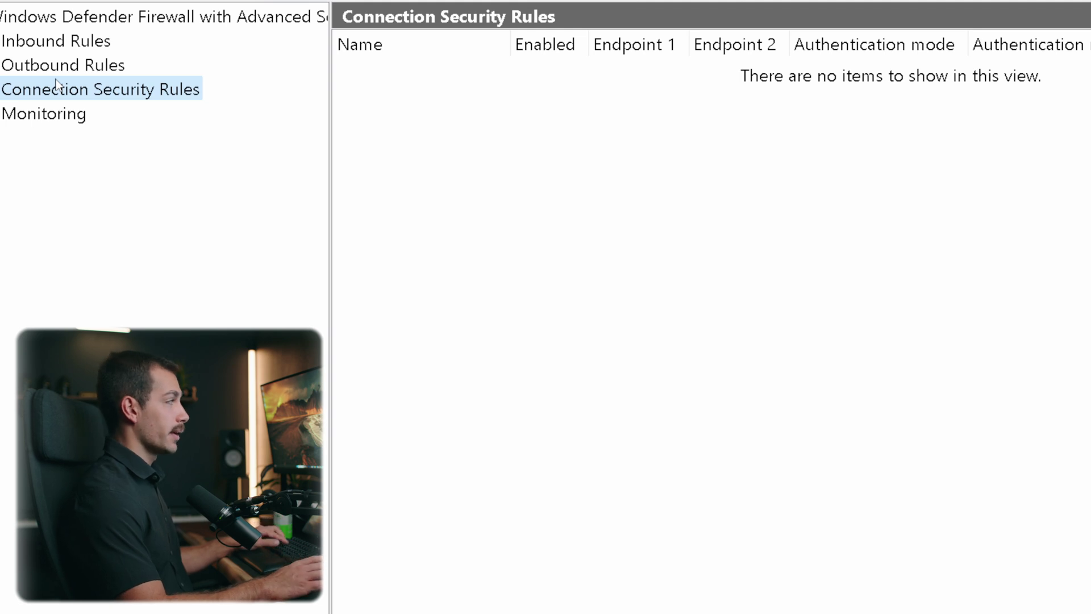
left_click(52, 116)
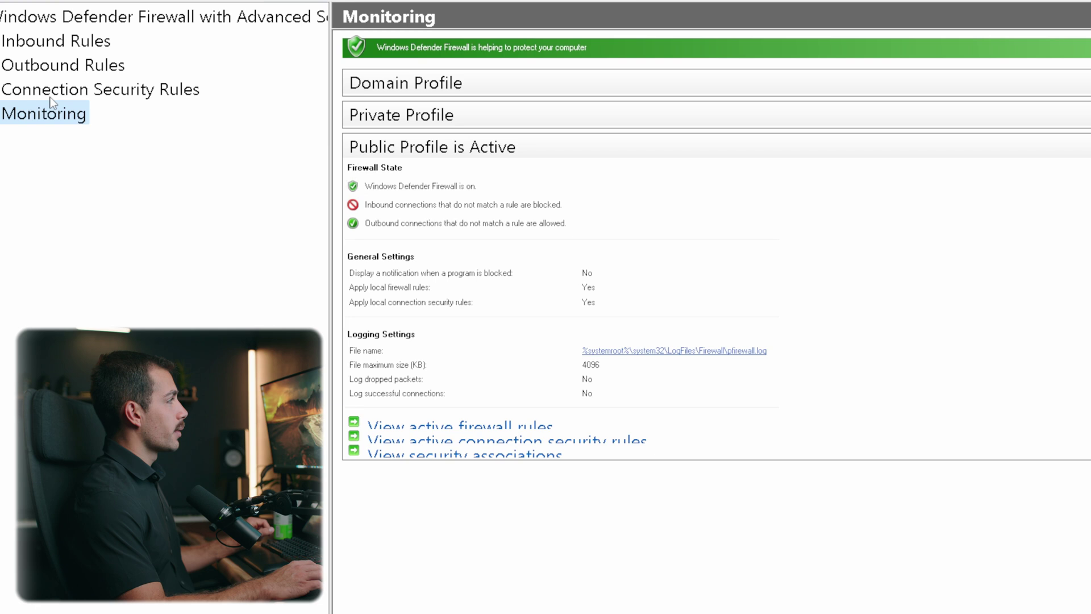
right_click(106, 22)
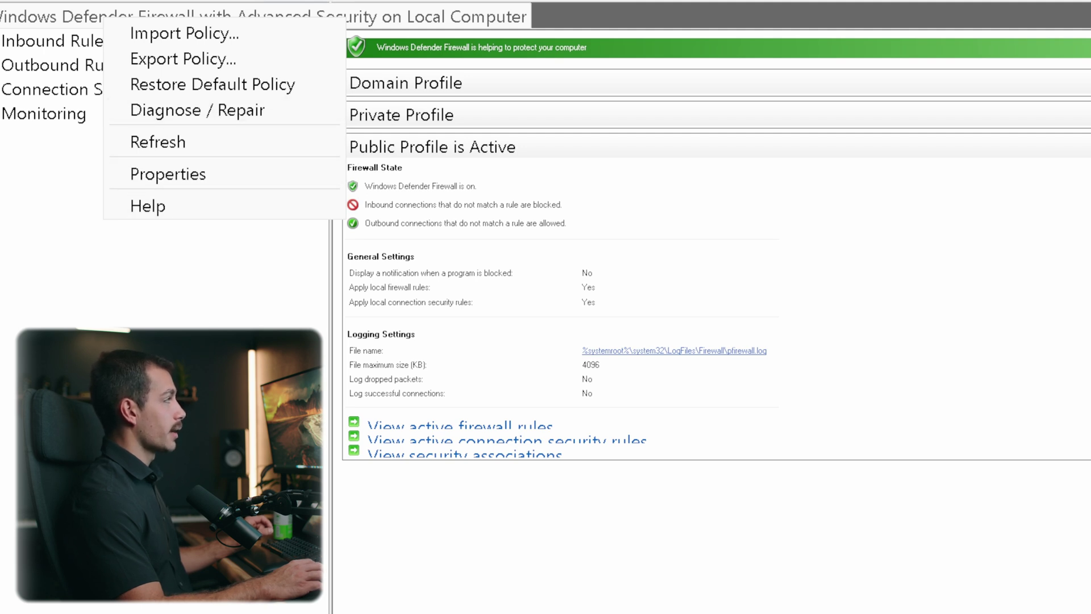
Return to the local computer overview and open the firewall Properties dialog from its context menu
left_click(79, 19)
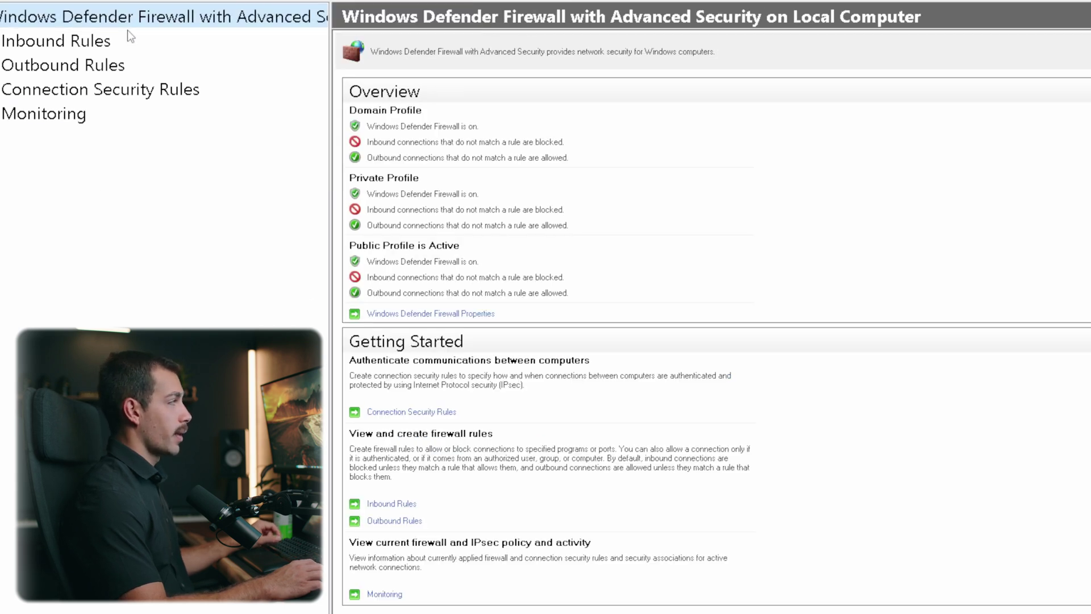
right_click(173, 12)
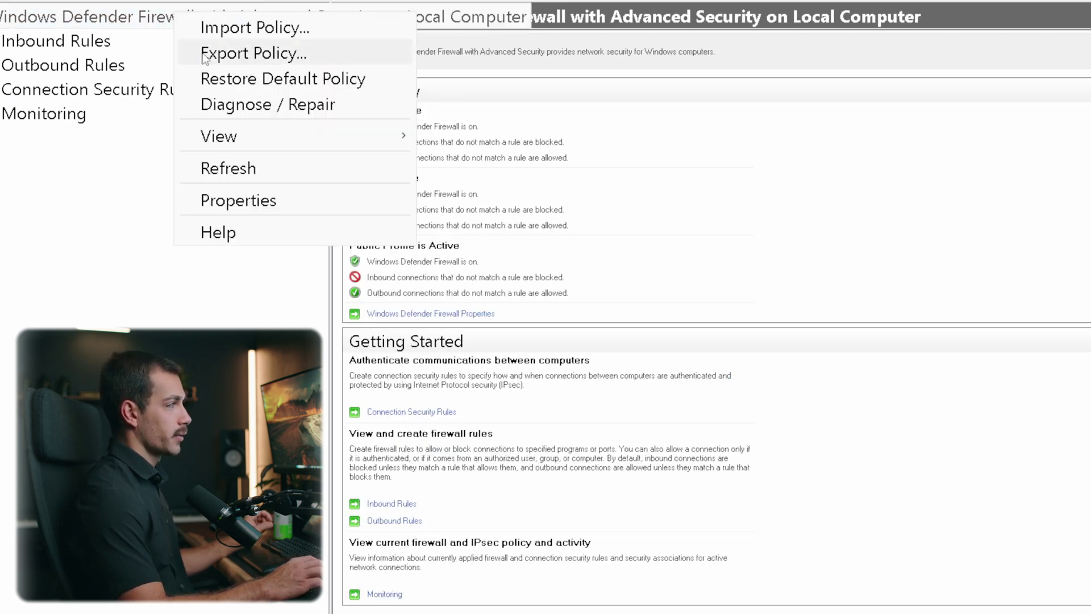
left_click(222, 200)
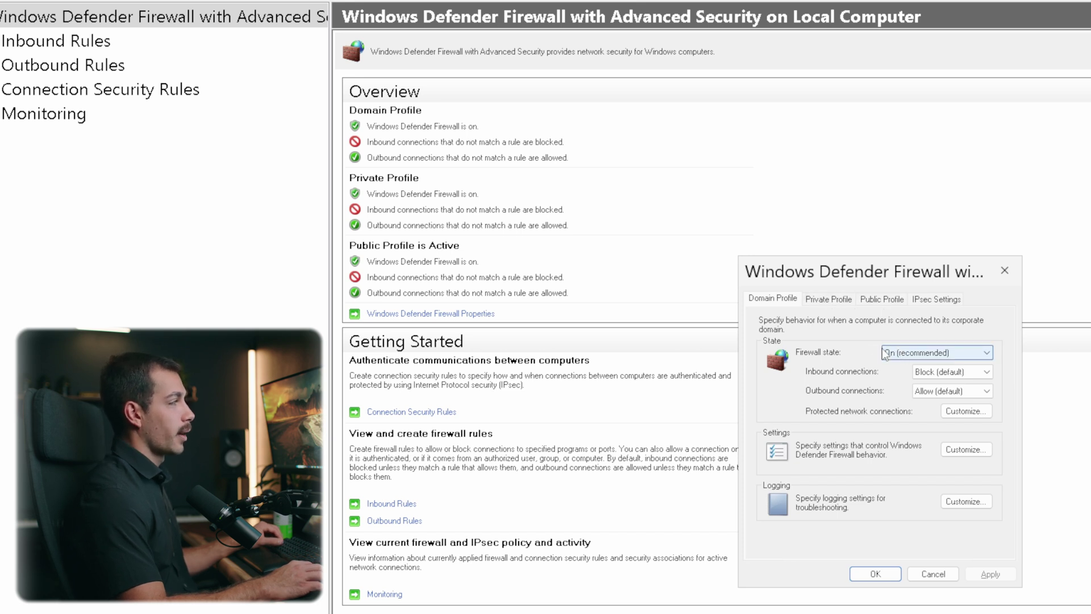
Apply Domain Profile firewall state Off, then set it back to On (recommended) and confirm
scroll(897, 349, "down", 1)
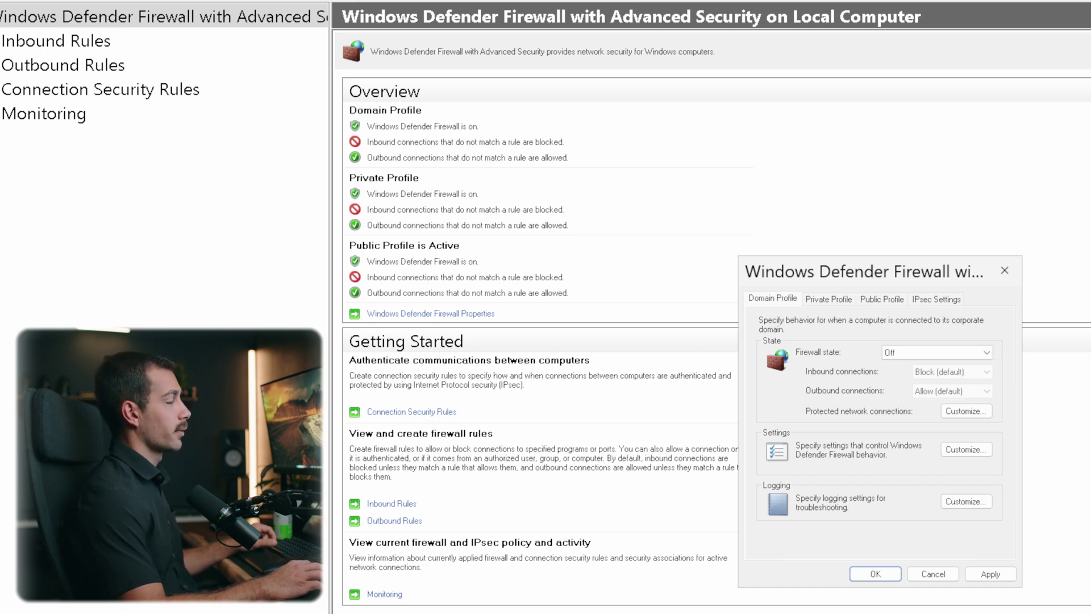
left_click(990, 579)
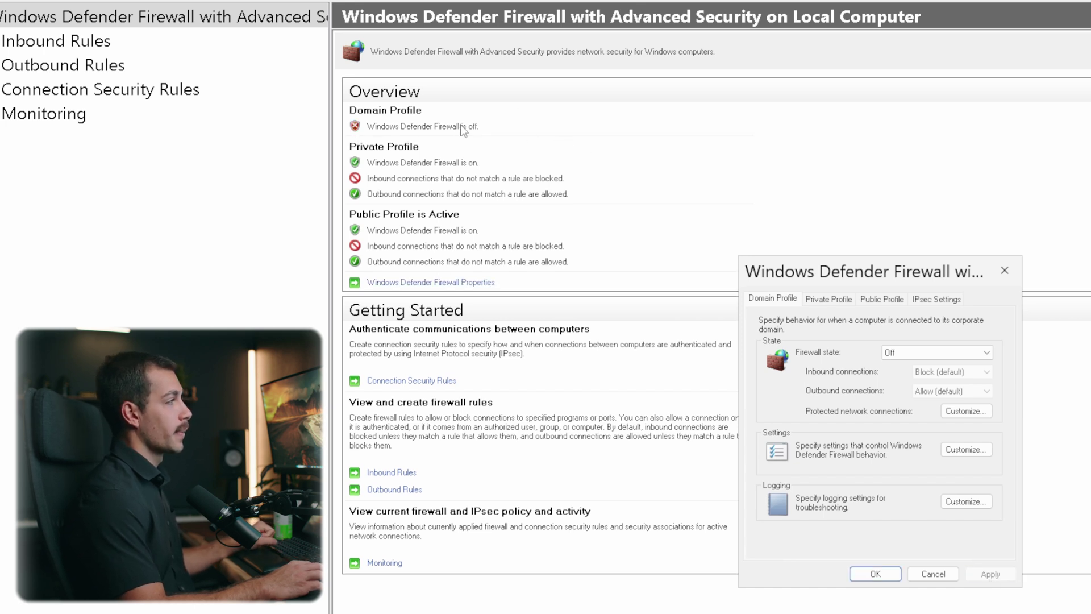
left_click(910, 353)
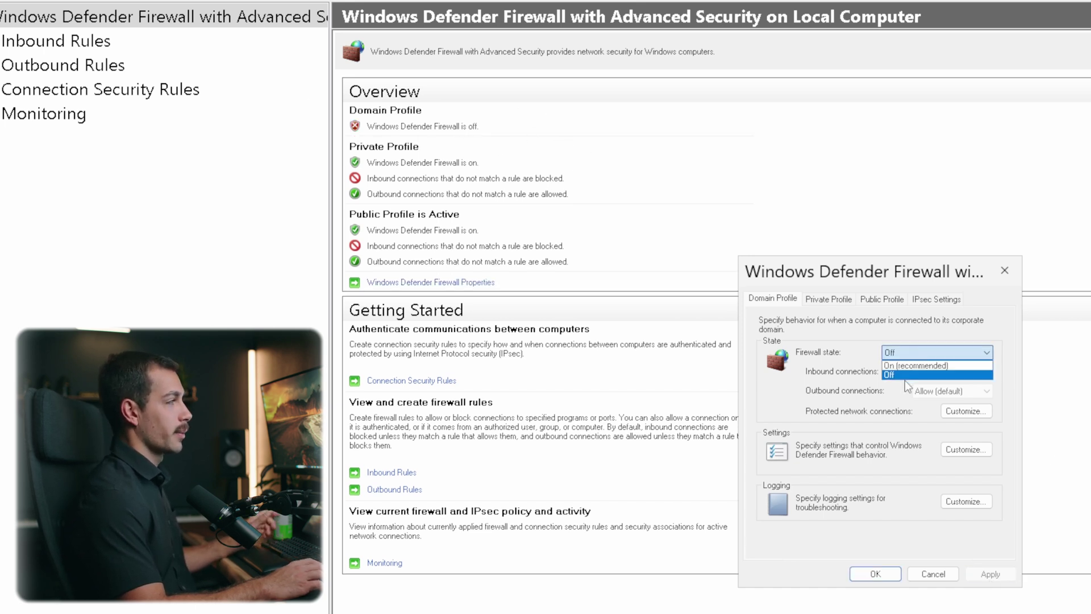
left_click(910, 362)
left_click(876, 574)
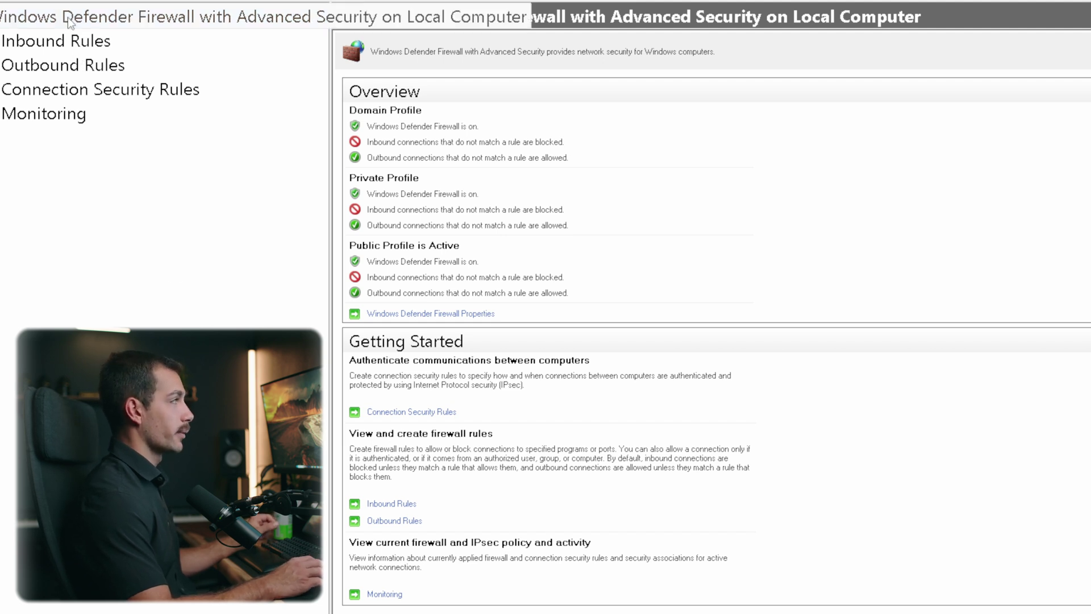
Show the Inbound Rules list with the Active Directory, AllJoyn and BranchCache rules
left_click(41, 34)
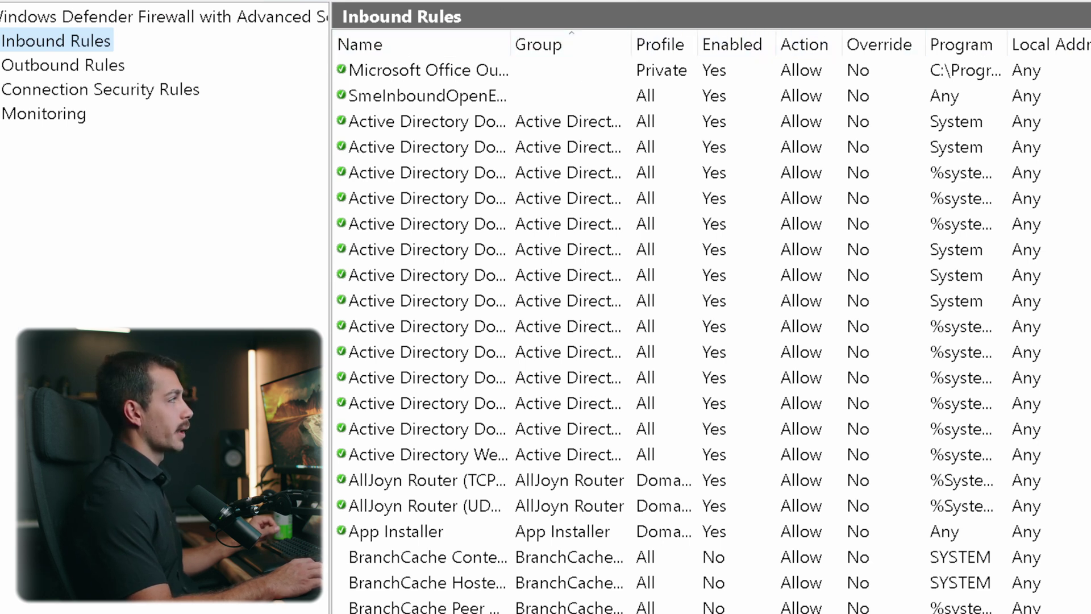
left_click(405, 80)
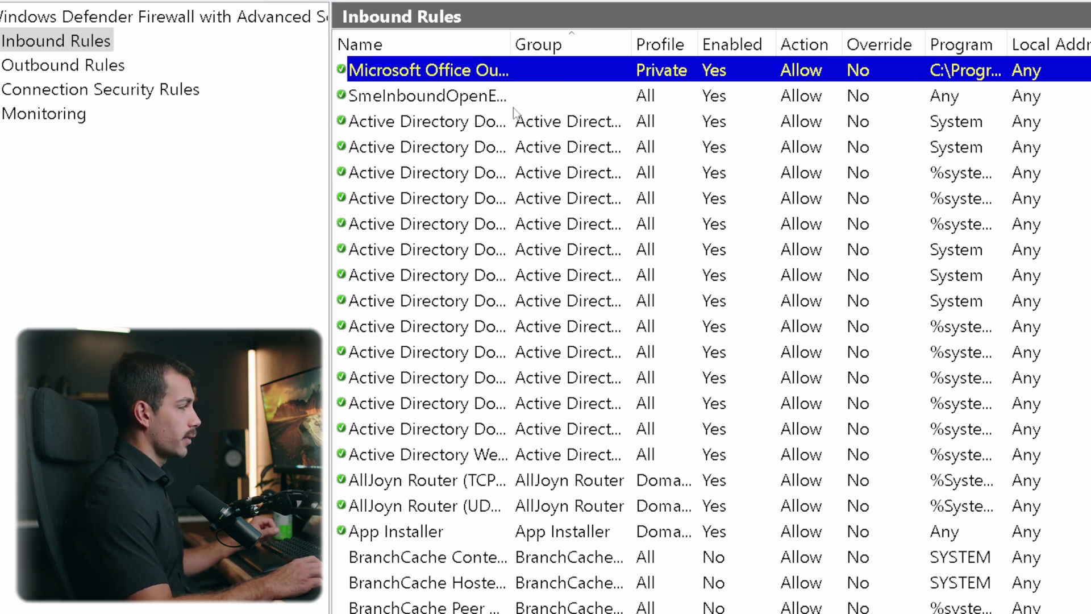
scroll(526, 375, "down", 3)
scroll(526, 396, "down", 12)
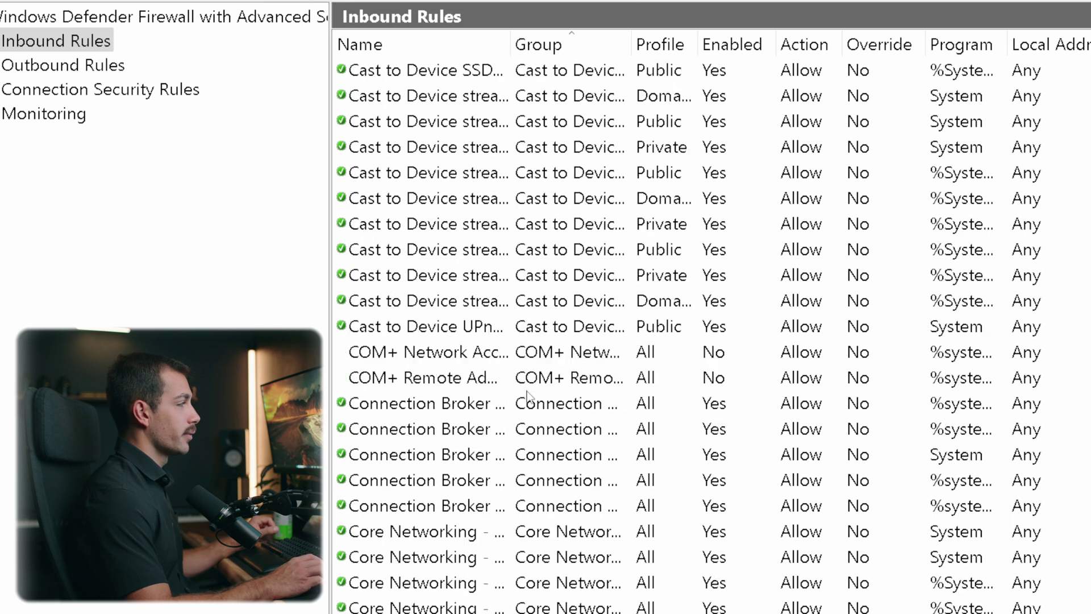
left_click(642, 532)
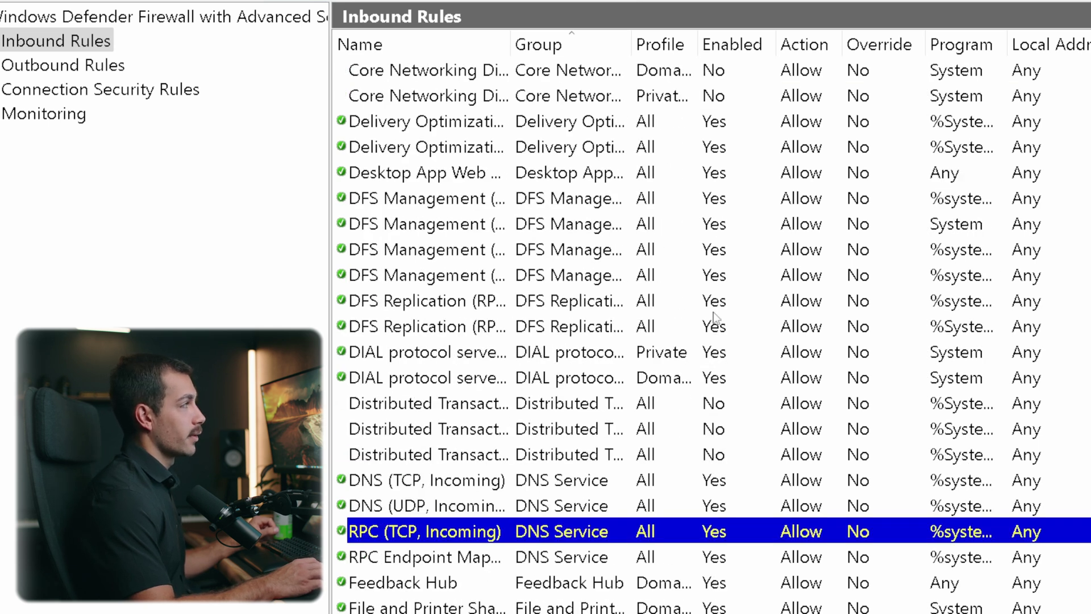
left_click(722, 130)
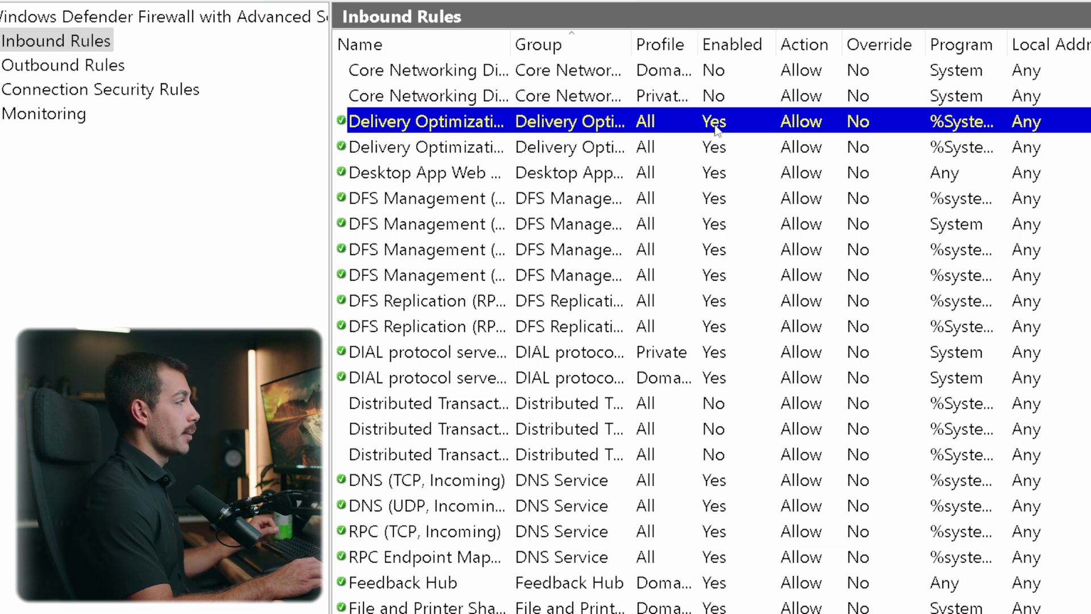
scroll(770, 511, "down", 1)
scroll(762, 472, "up", 1)
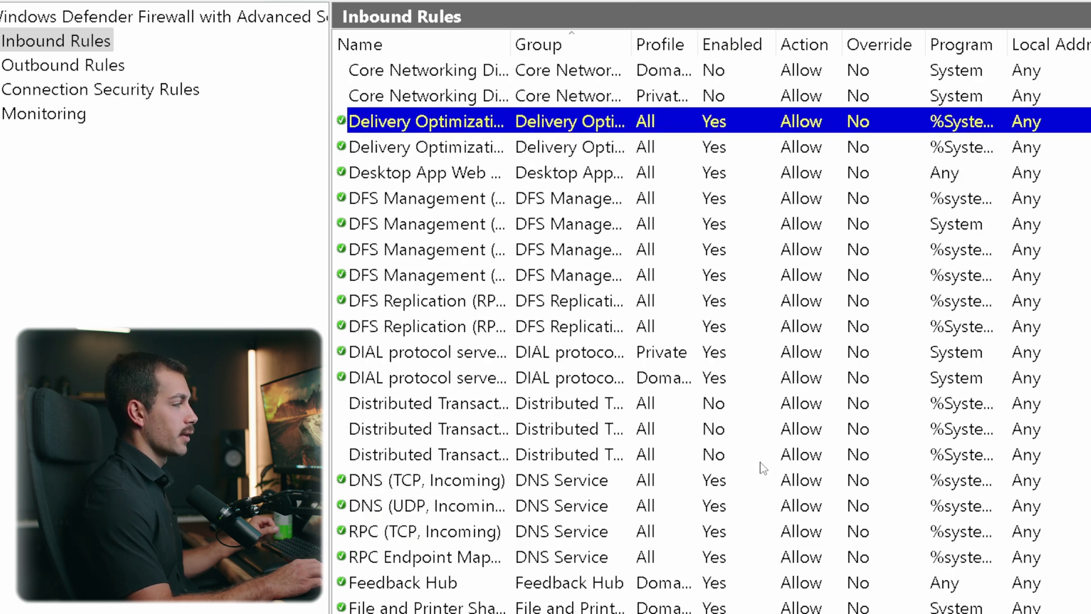
left_click(719, 437)
scroll(712, 447, "down", 6)
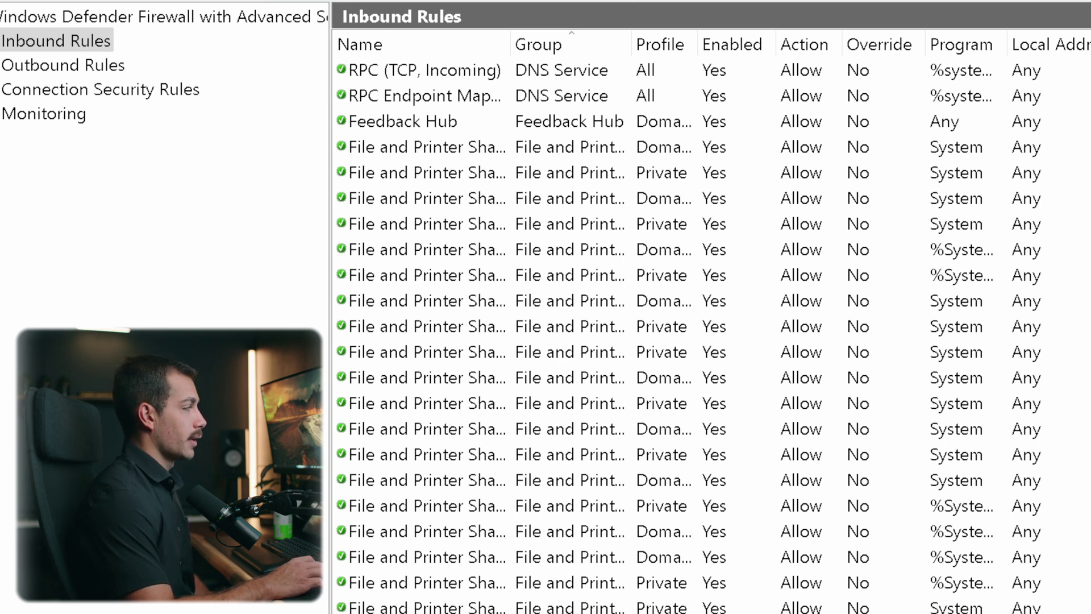
scroll(810, 540, "down", 1)
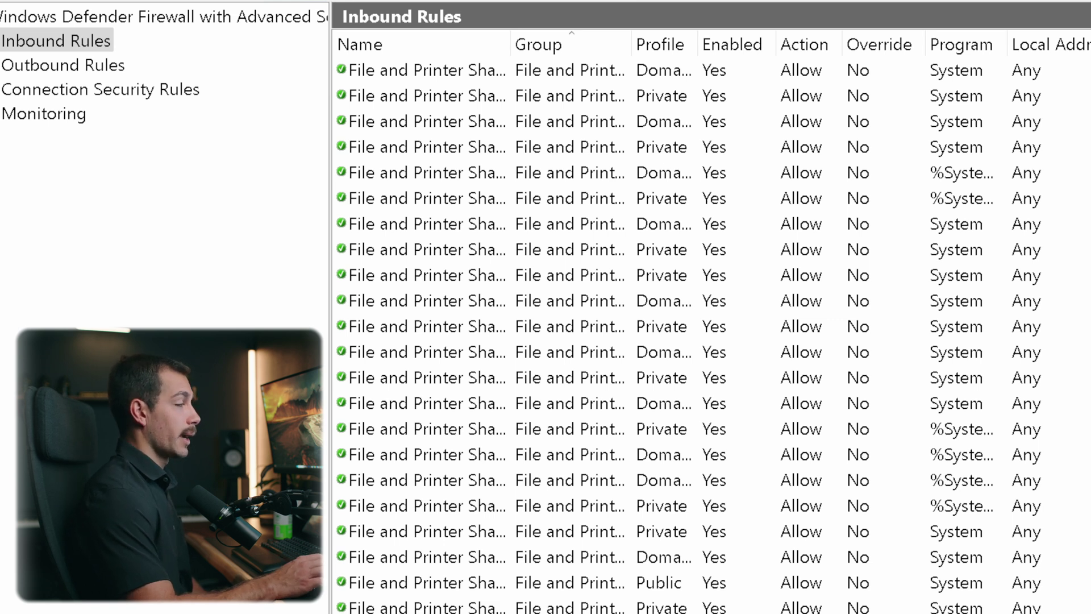
left_click(241, 245)
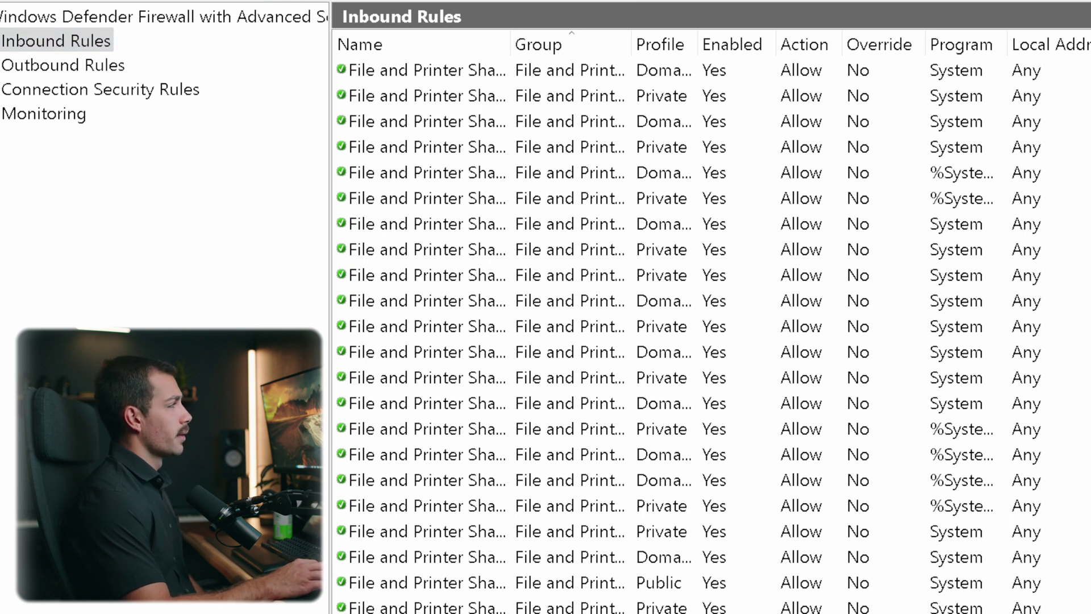
Choose a Program rule and point it to msedge.exe via the Desktop's Microsoft Edge shortcut
left_click_drag(282, 27, 841, 212)
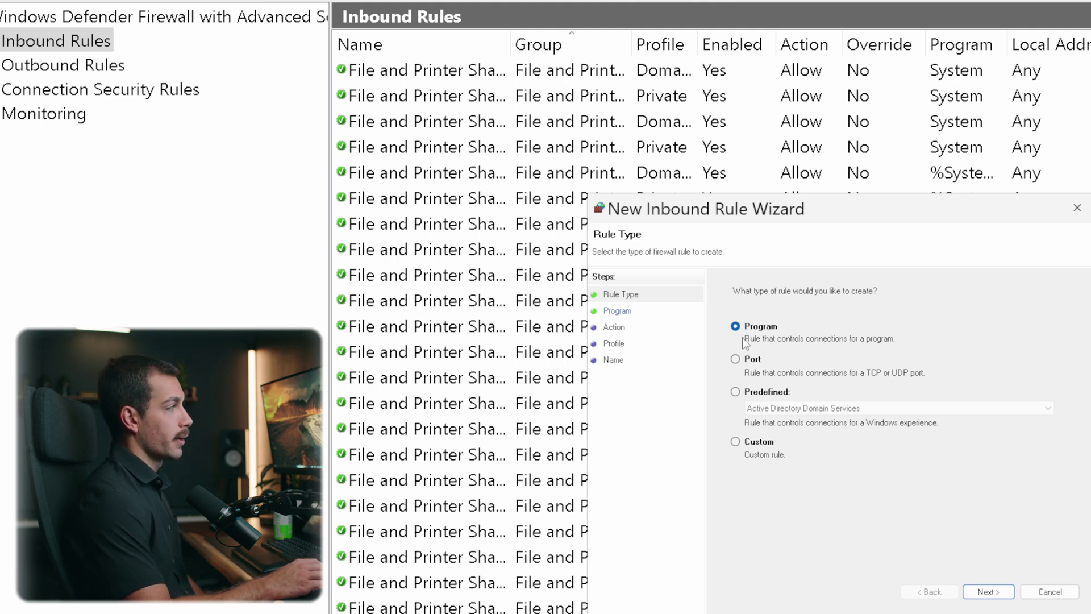
key("Return")
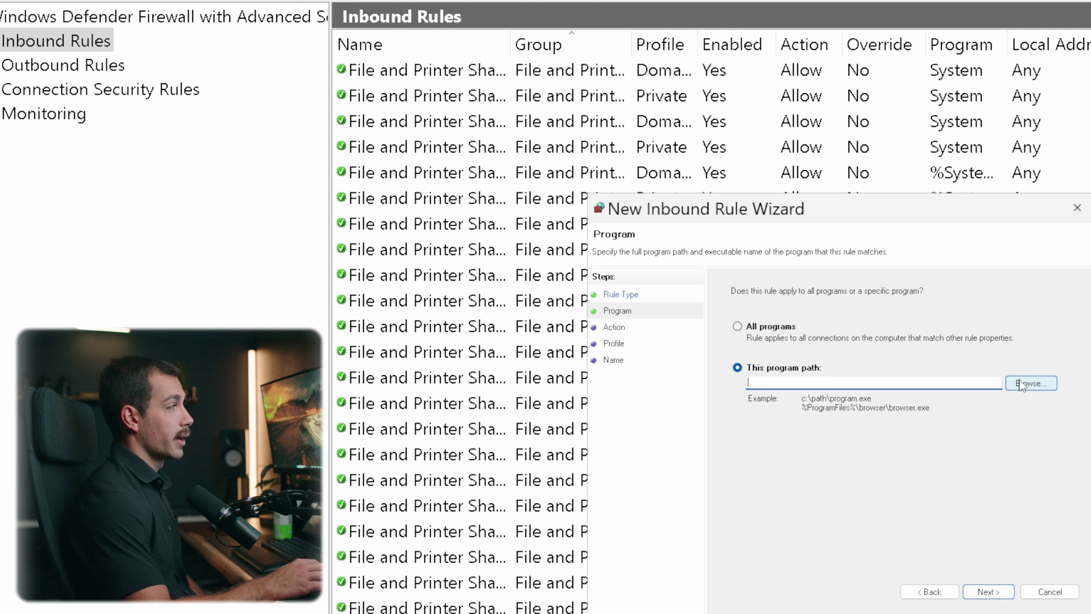
left_click(1021, 384)
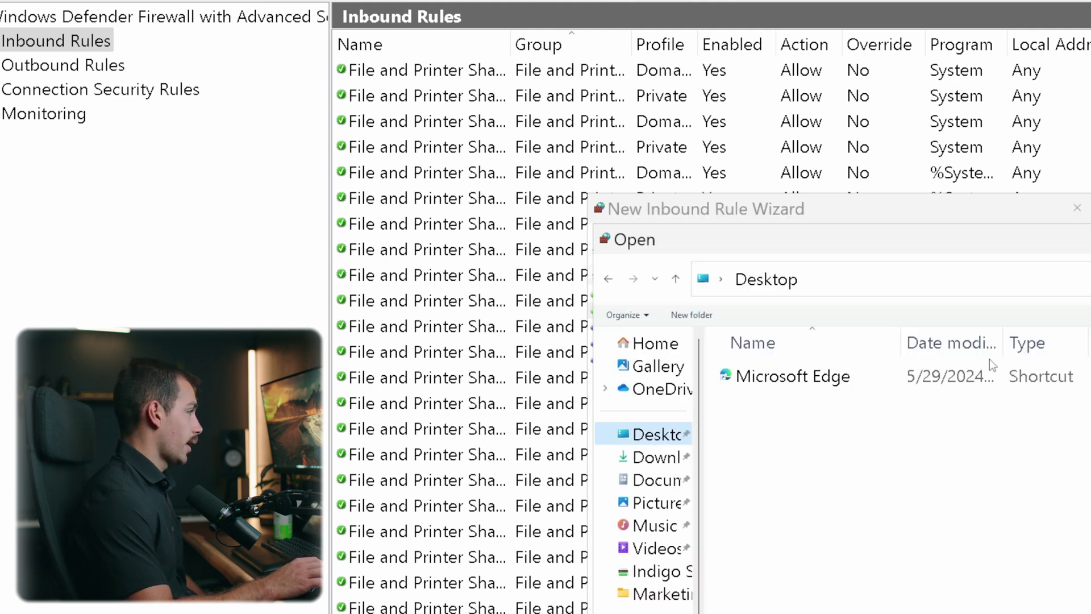
left_click(973, 379)
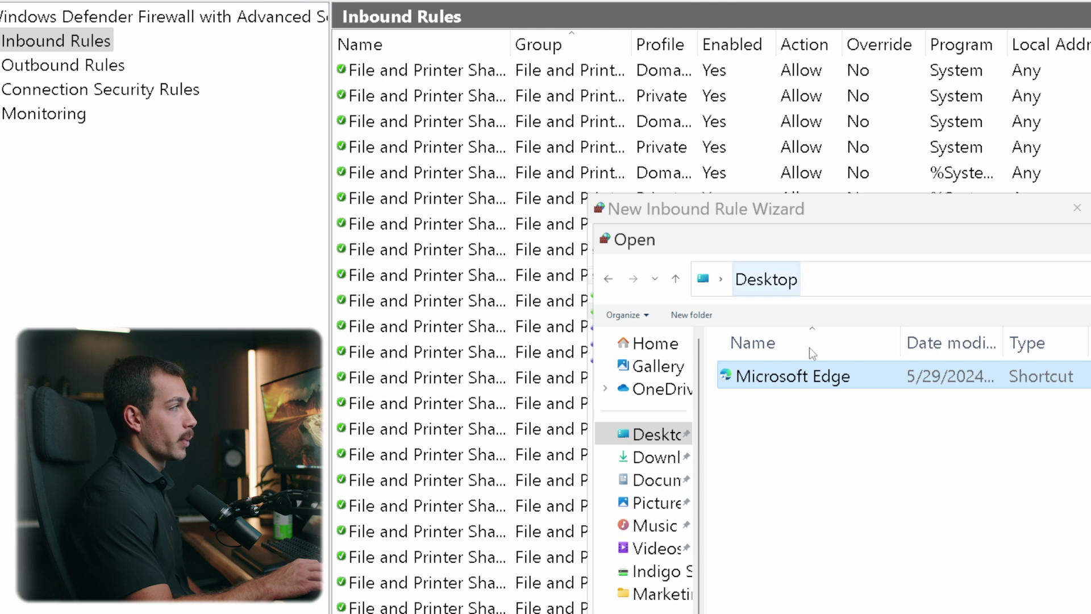
key("Return")
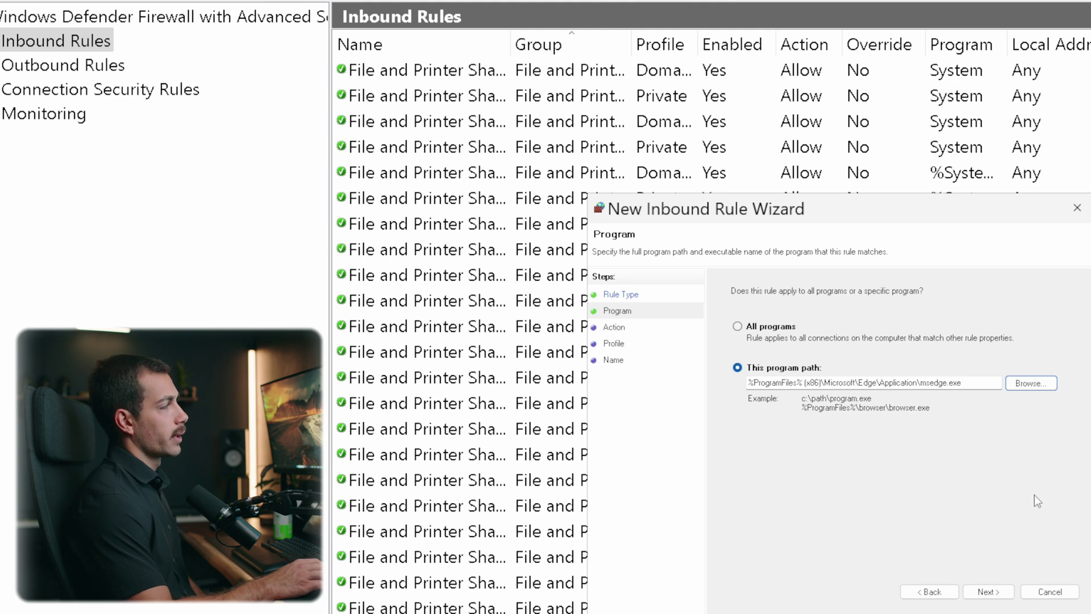
Set the rule's action to Allow the connection and keep Domain, Private and Public profiles checked
left_click(989, 591)
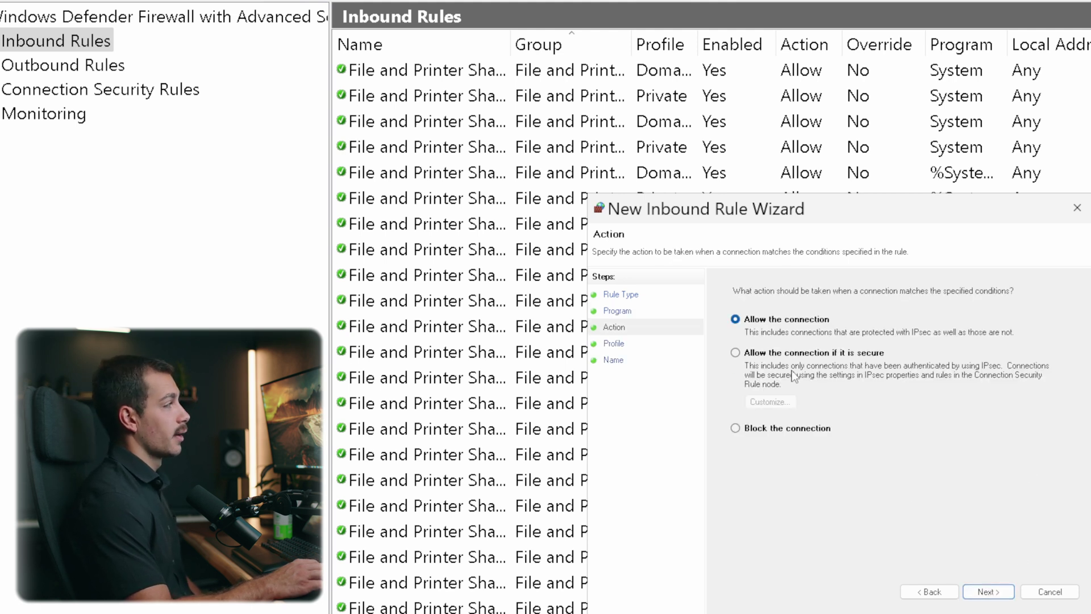
left_click(764, 353)
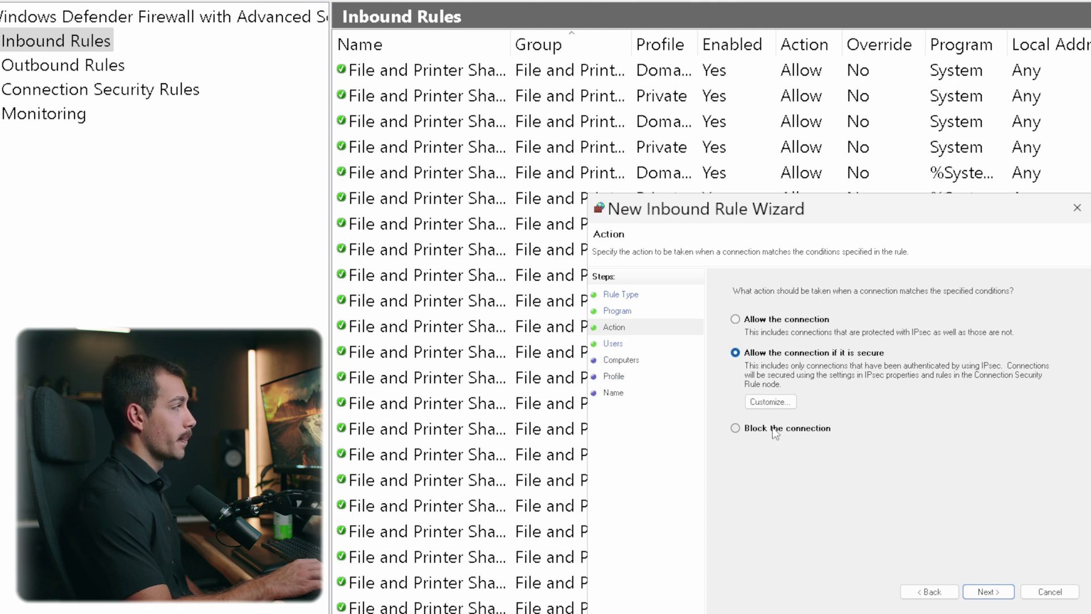
left_click(776, 401)
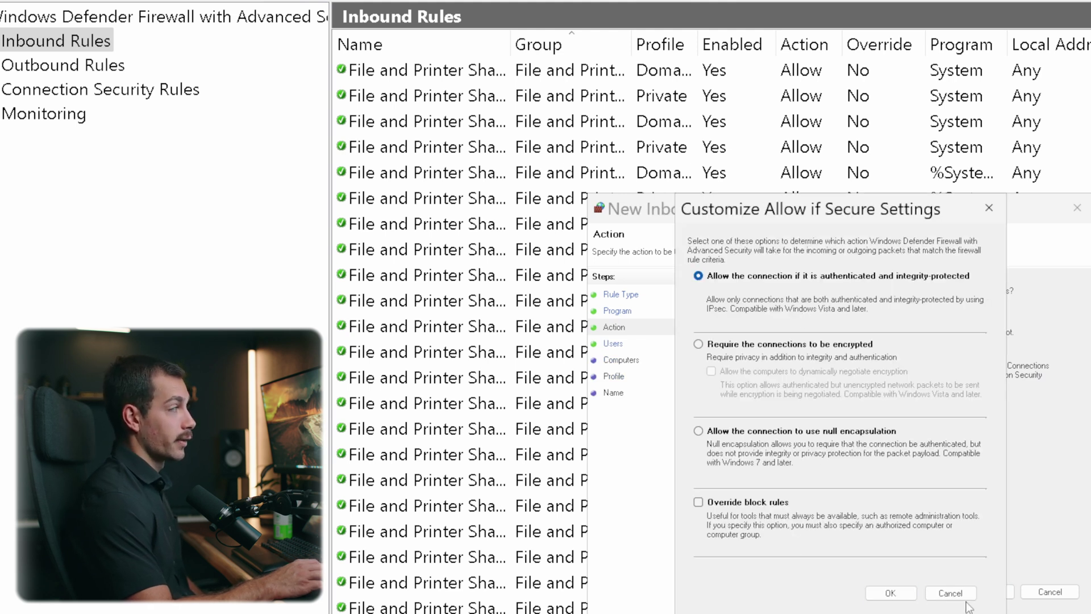
left_click(950, 593)
left_click(779, 430)
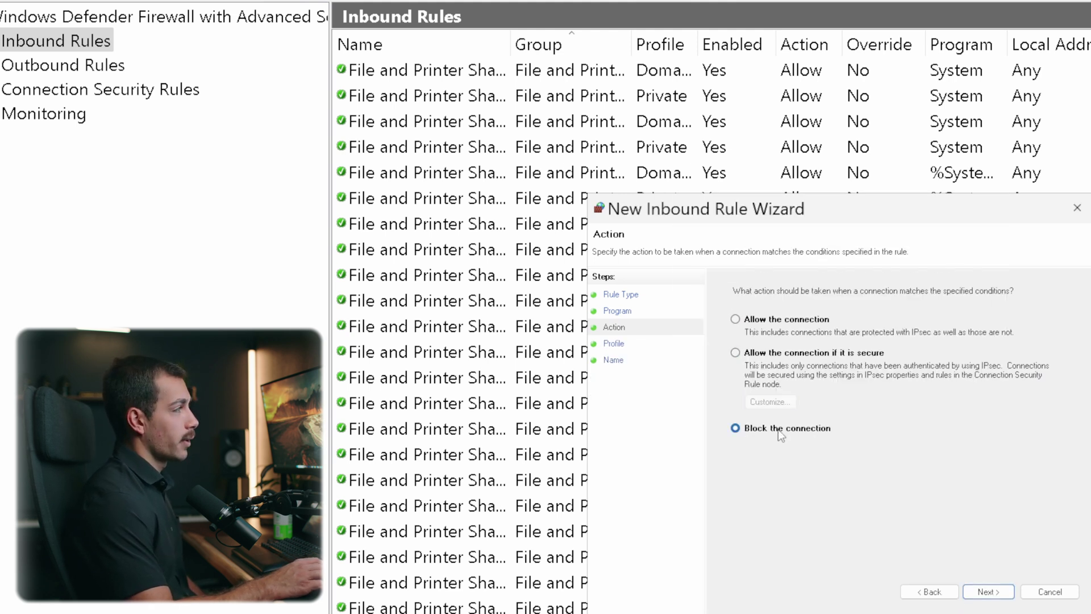
left_click(778, 320)
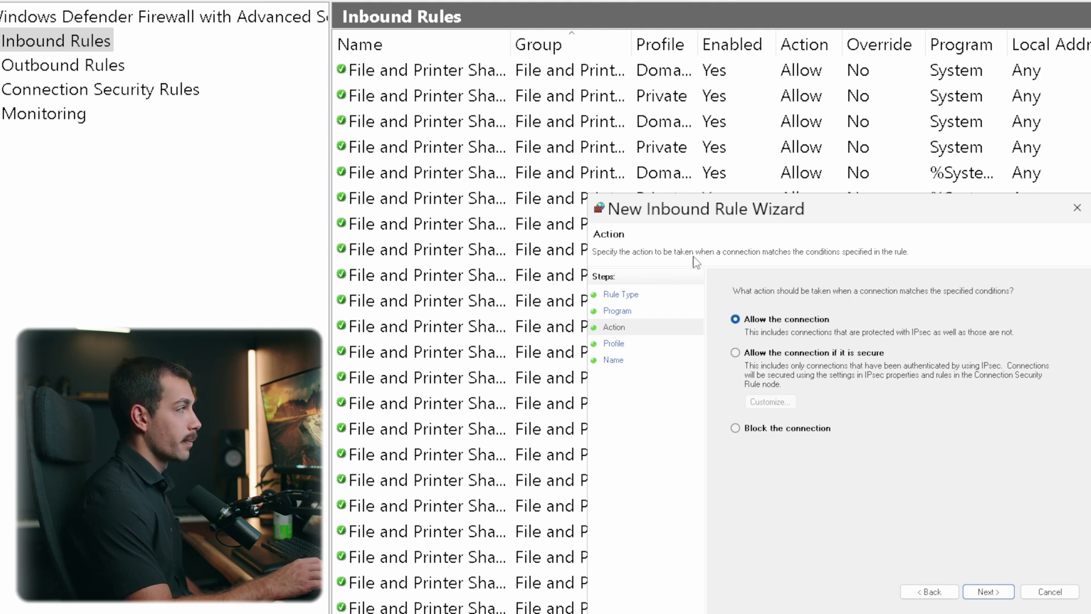
left_click(984, 594)
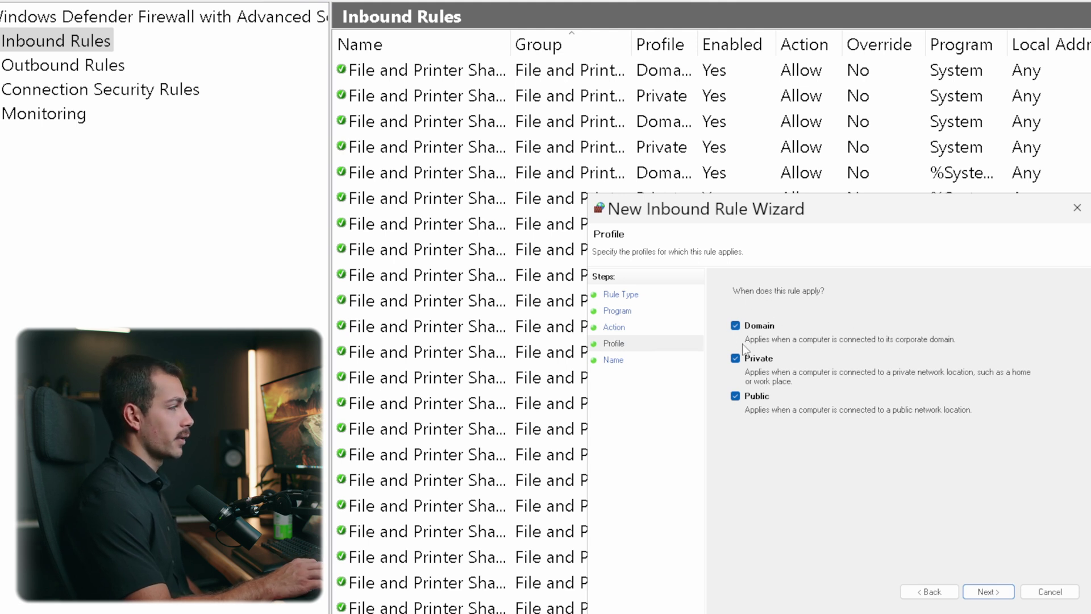
left_click(989, 591)
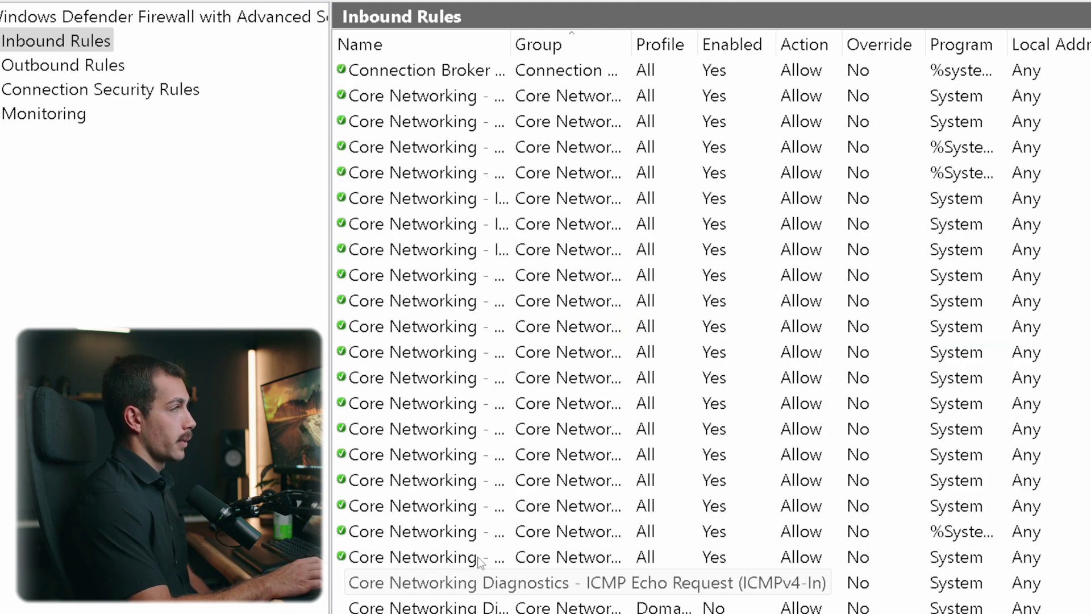
Select the new Edge rule atop Inbound Rules, then switch to the Outbound Rules list
scroll(445, 442, "up", 15)
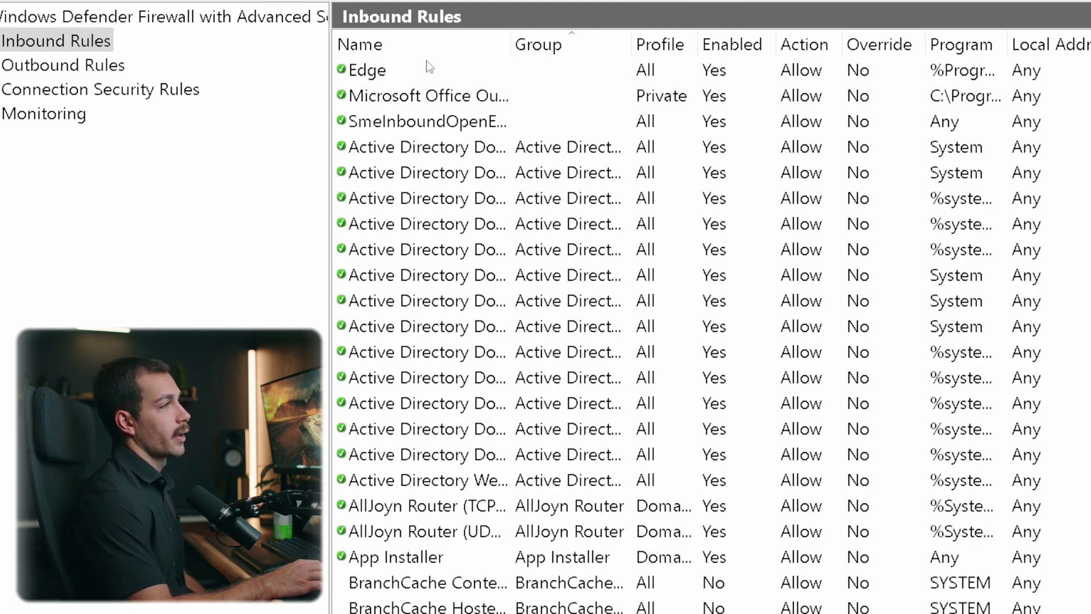
left_click(402, 68)
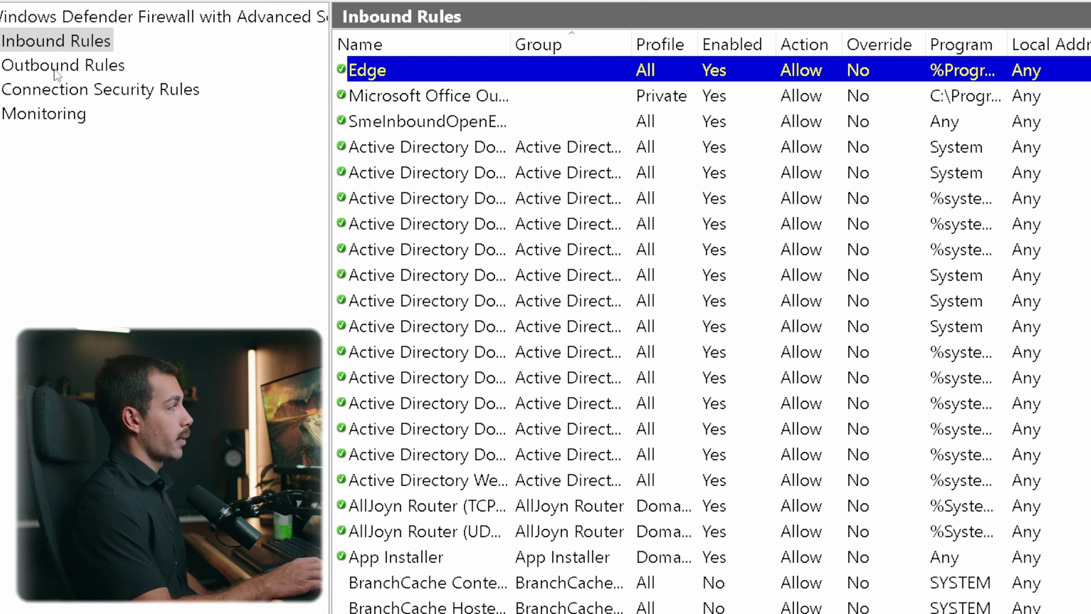
left_click(85, 64)
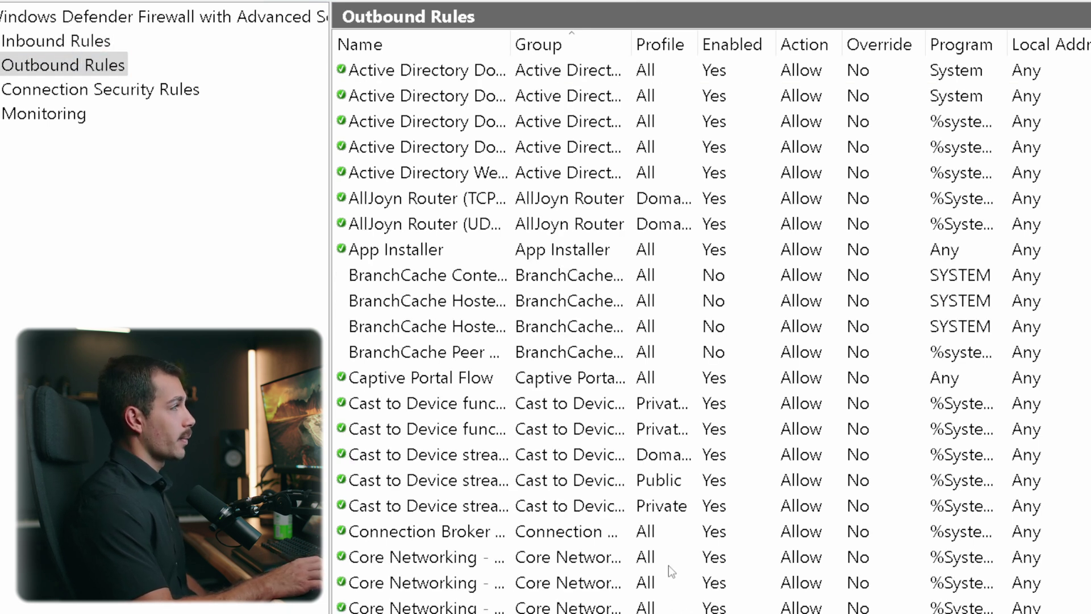
Start an Isolation connection security rule with default requirements, advancing to Authentication Method
left_click(91, 88)
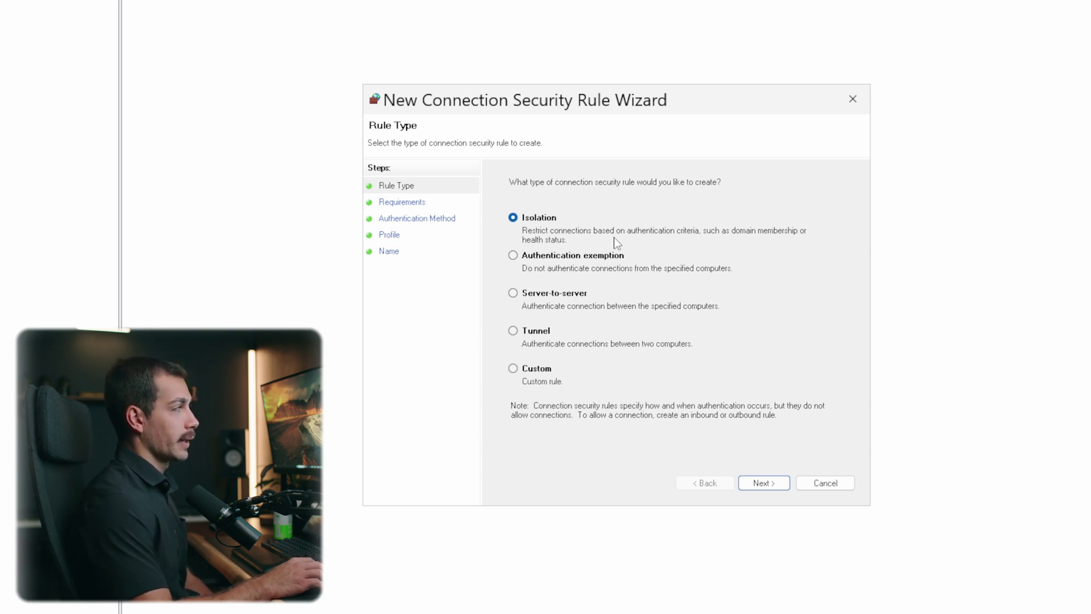
left_click(765, 484)
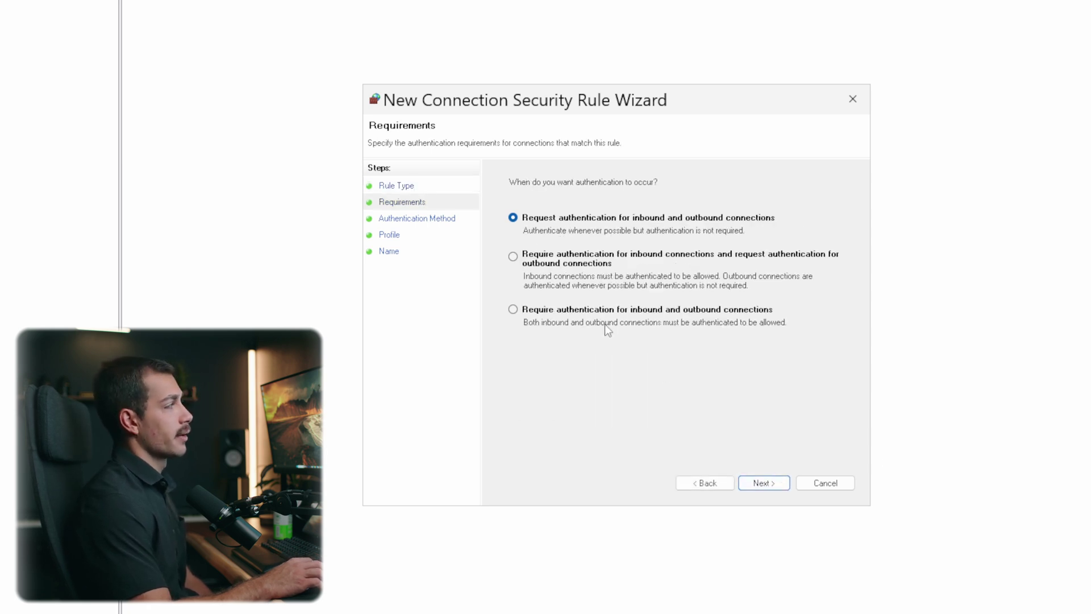
left_click(777, 483)
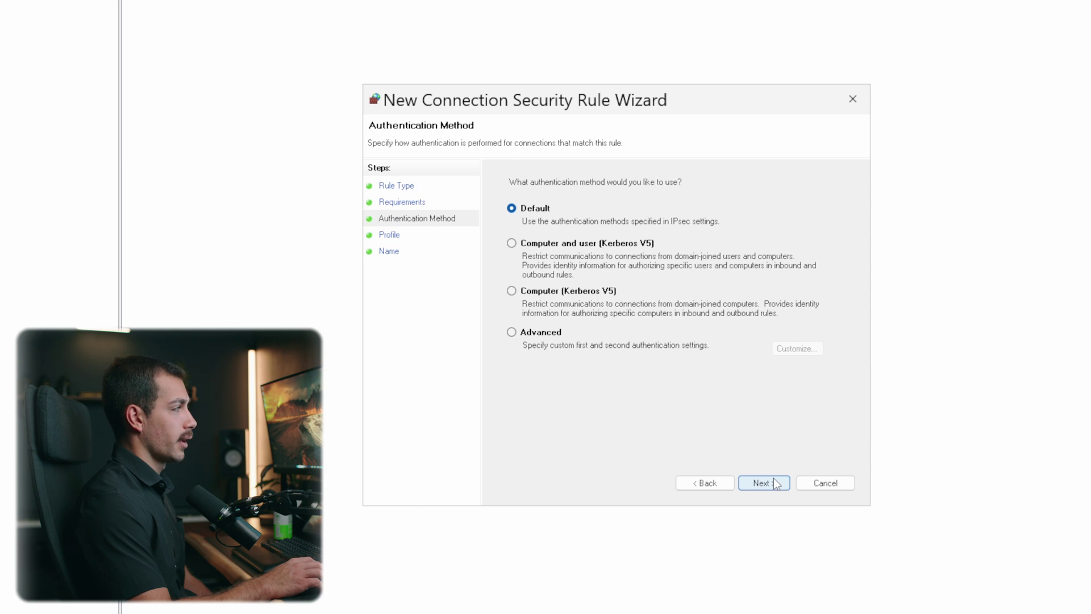